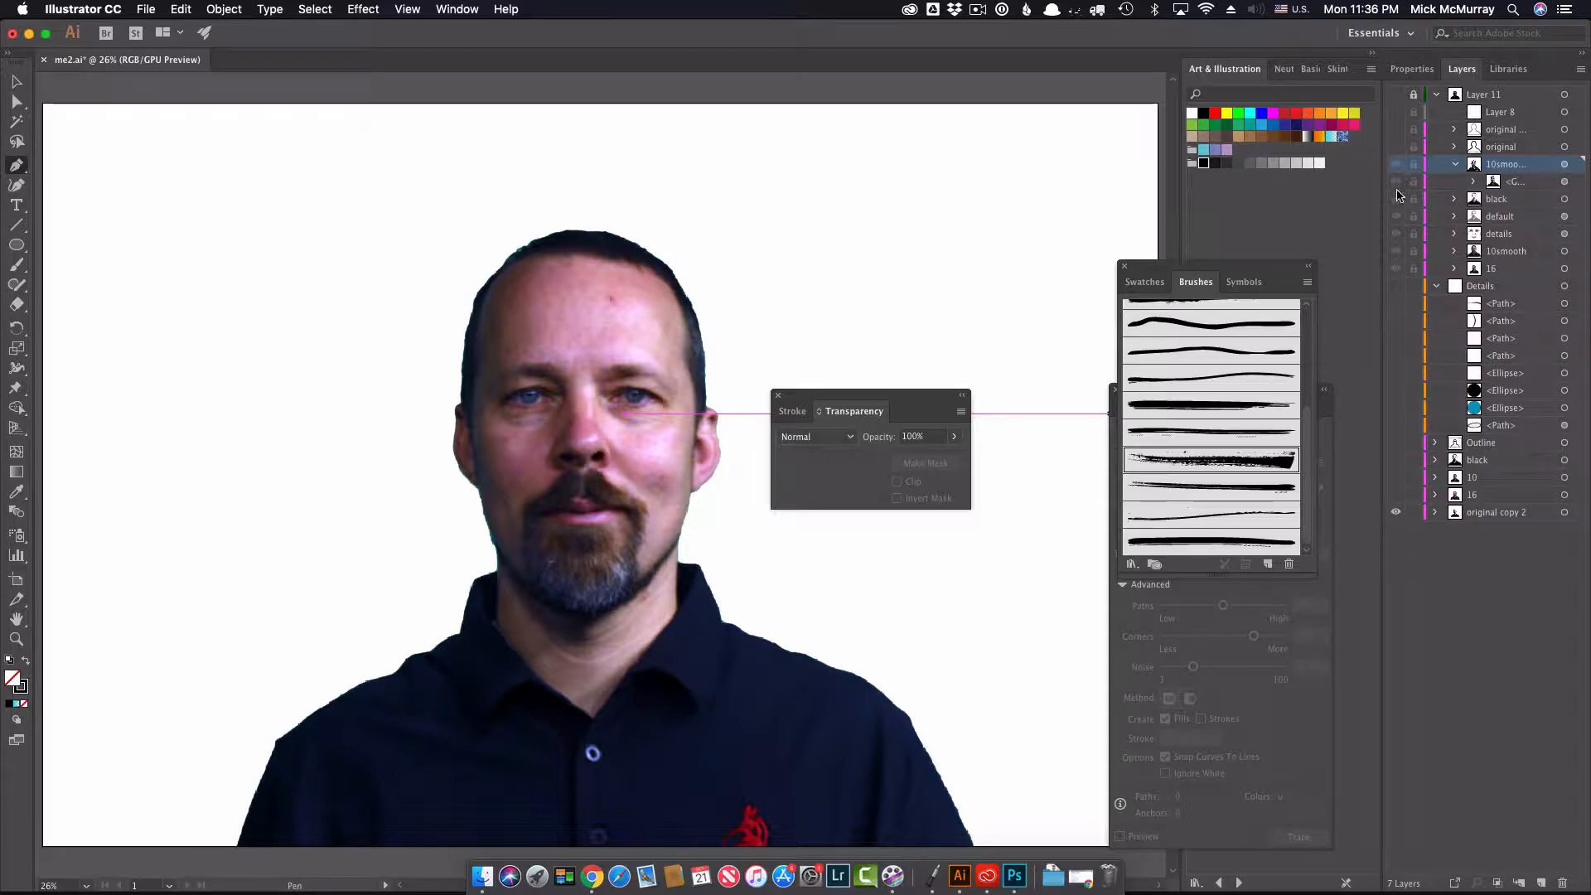
Step: Show Layer 11 but leave only its existing halftone sublayer visible, hiding the other sublayers and the original copy 2 layer
{"action": "left_click", "coordinate": [1396, 95]}
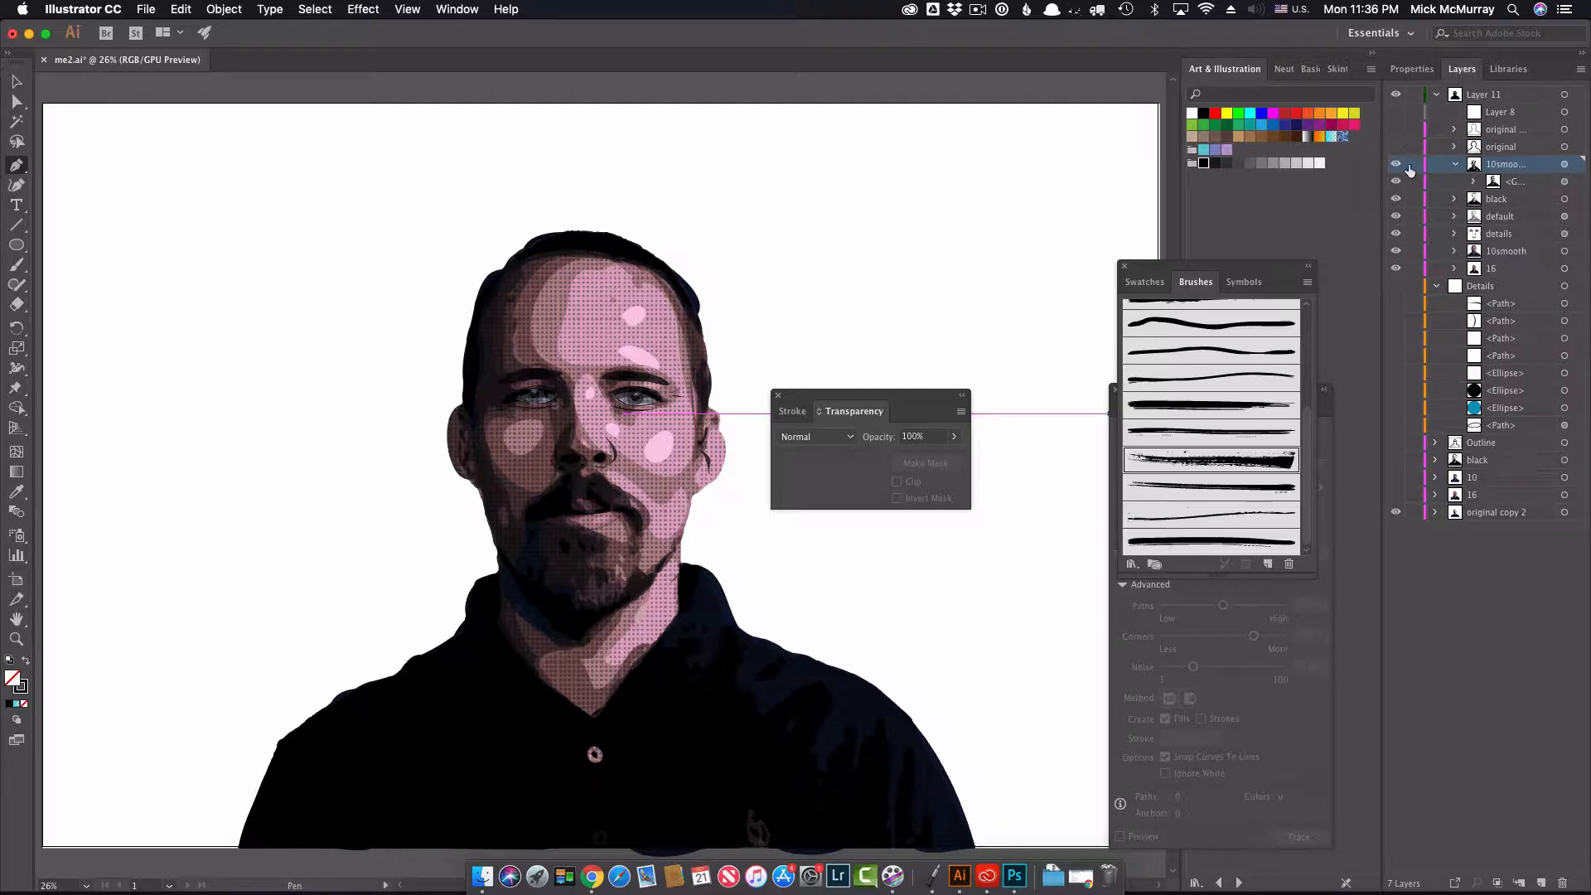
{"action": "left_click_drag", "start_coordinate": [1396, 181], "coordinate": [1396, 270]}
{"action": "left_click", "coordinate": [1396, 512]}
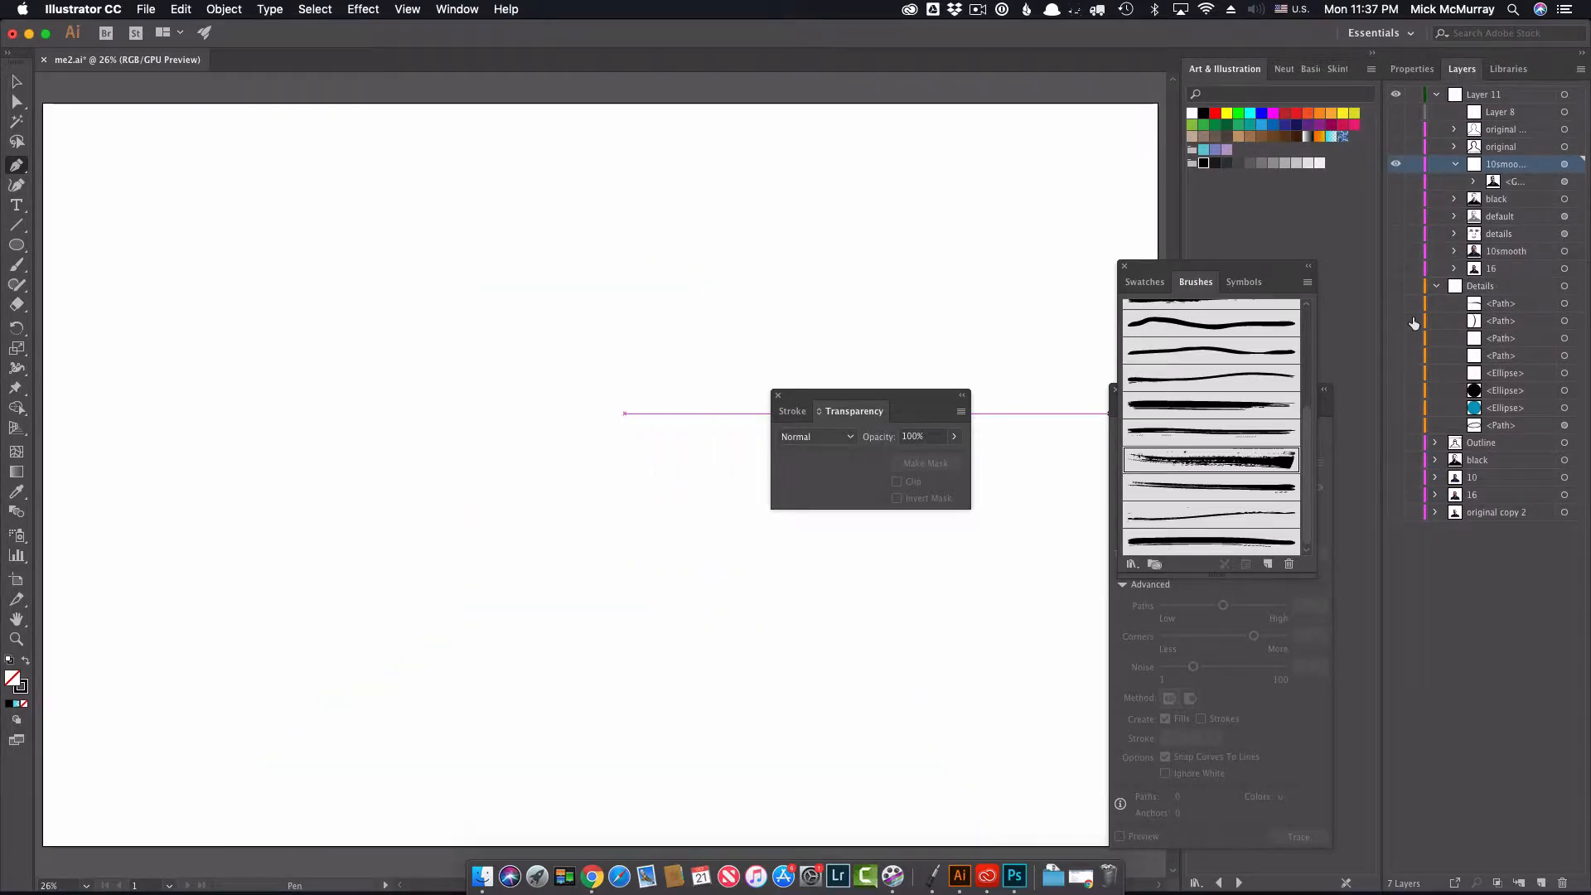
{"action": "left_click", "coordinate": [1397, 164]}
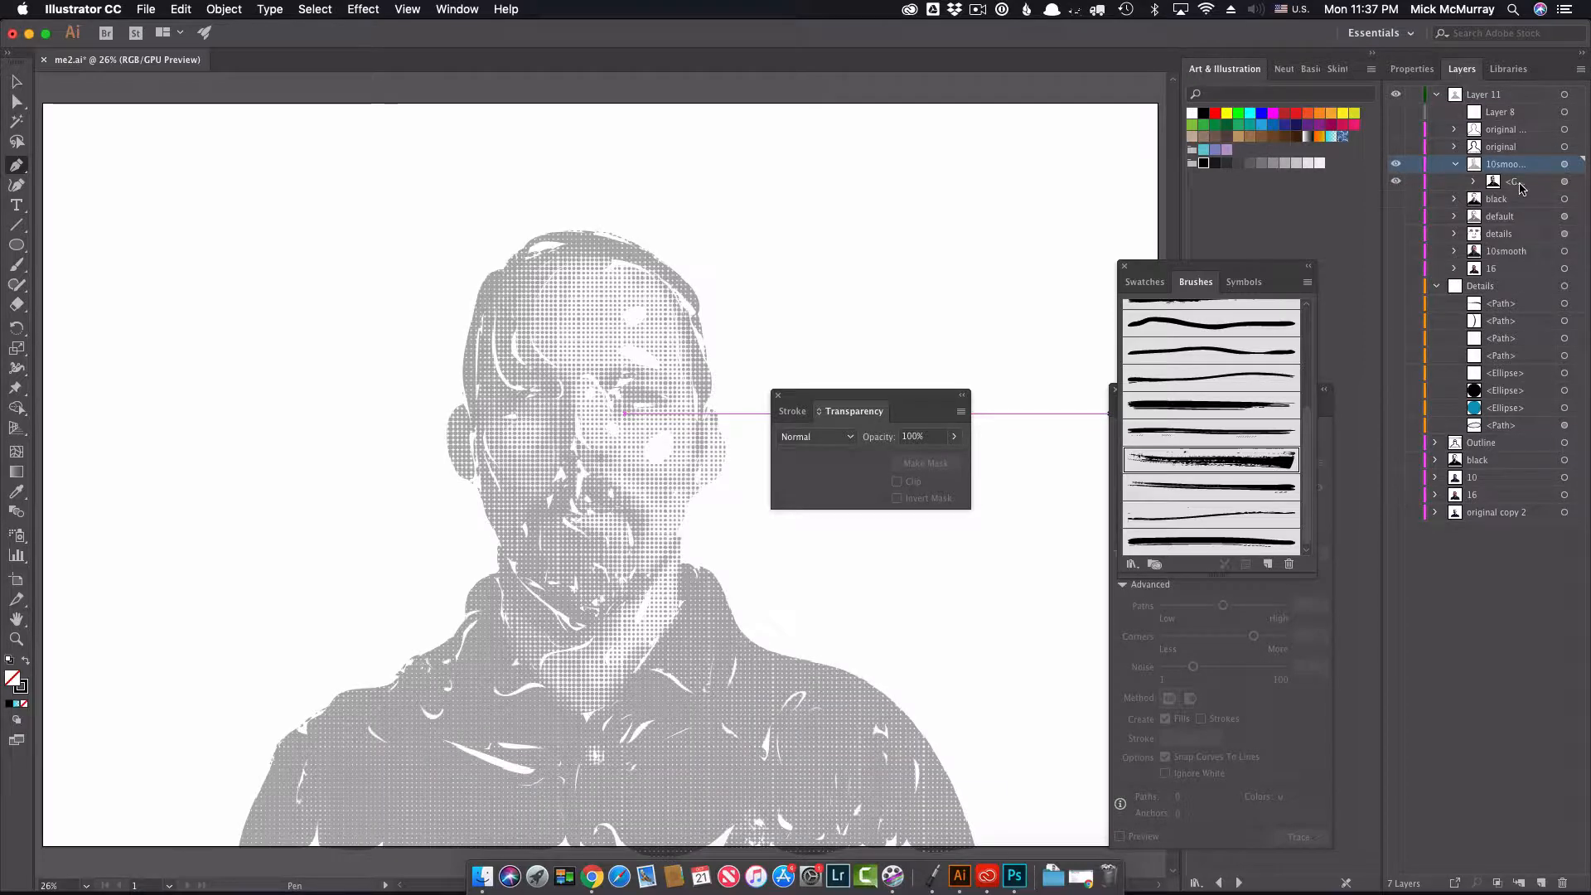
Step: Target the existing halftone sublayer and raise its opacity to 100%
{"action": "left_click", "coordinate": [1520, 183]}
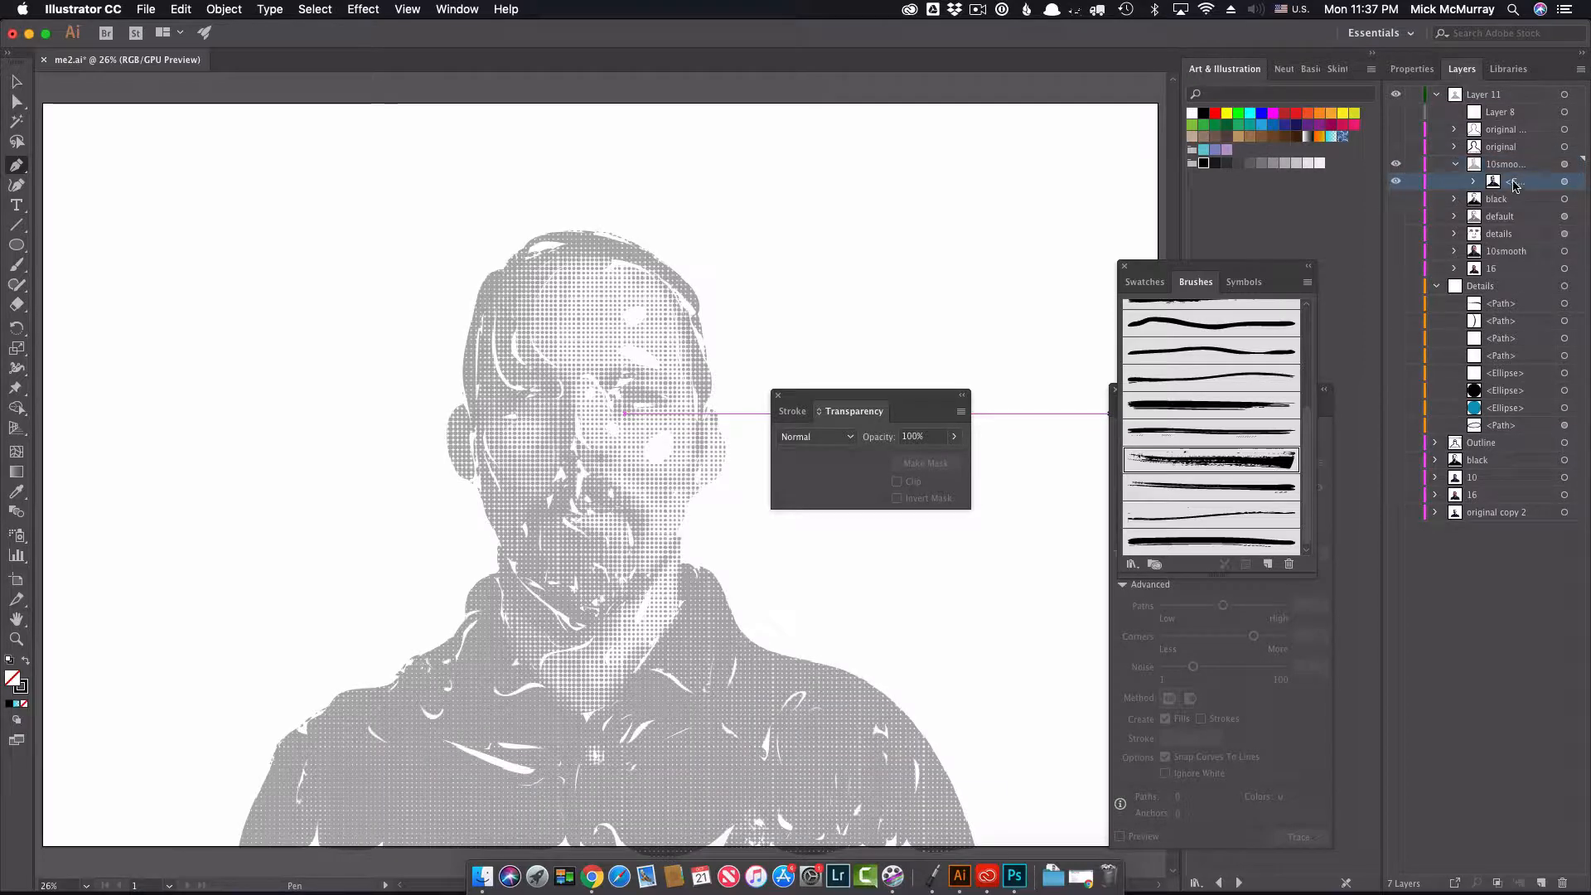
{"action": "left_click", "coordinate": [1565, 181]}
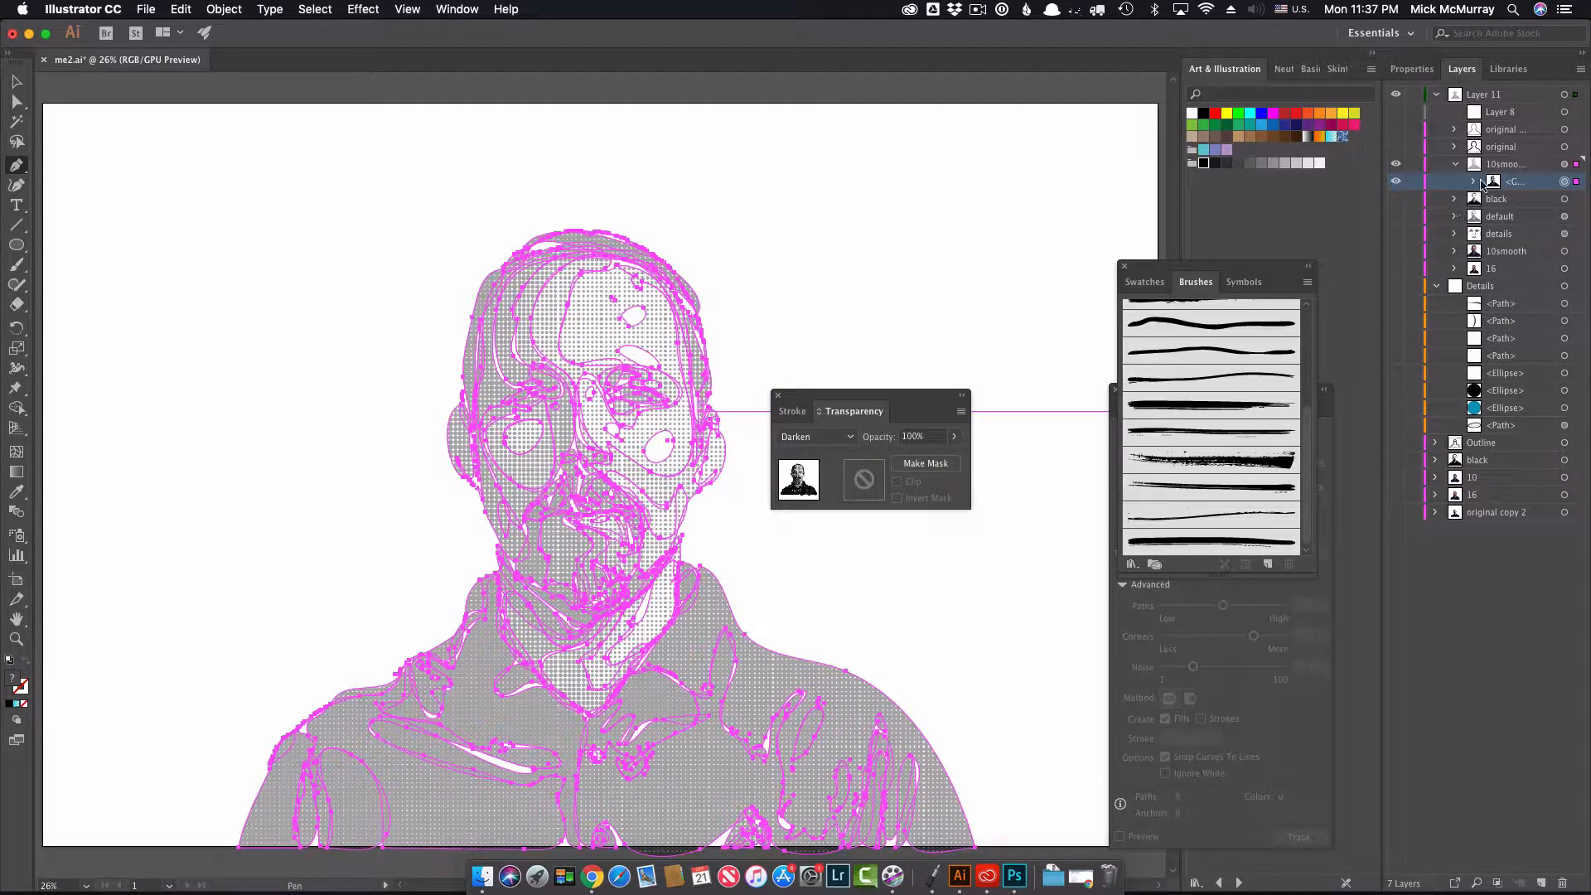
{"action": "left_click", "coordinate": [1564, 164]}
{"action": "left_click", "coordinate": [954, 436]}
{"action": "left_click_drag", "start_coordinate": [908, 457], "coordinate": [982, 460]}
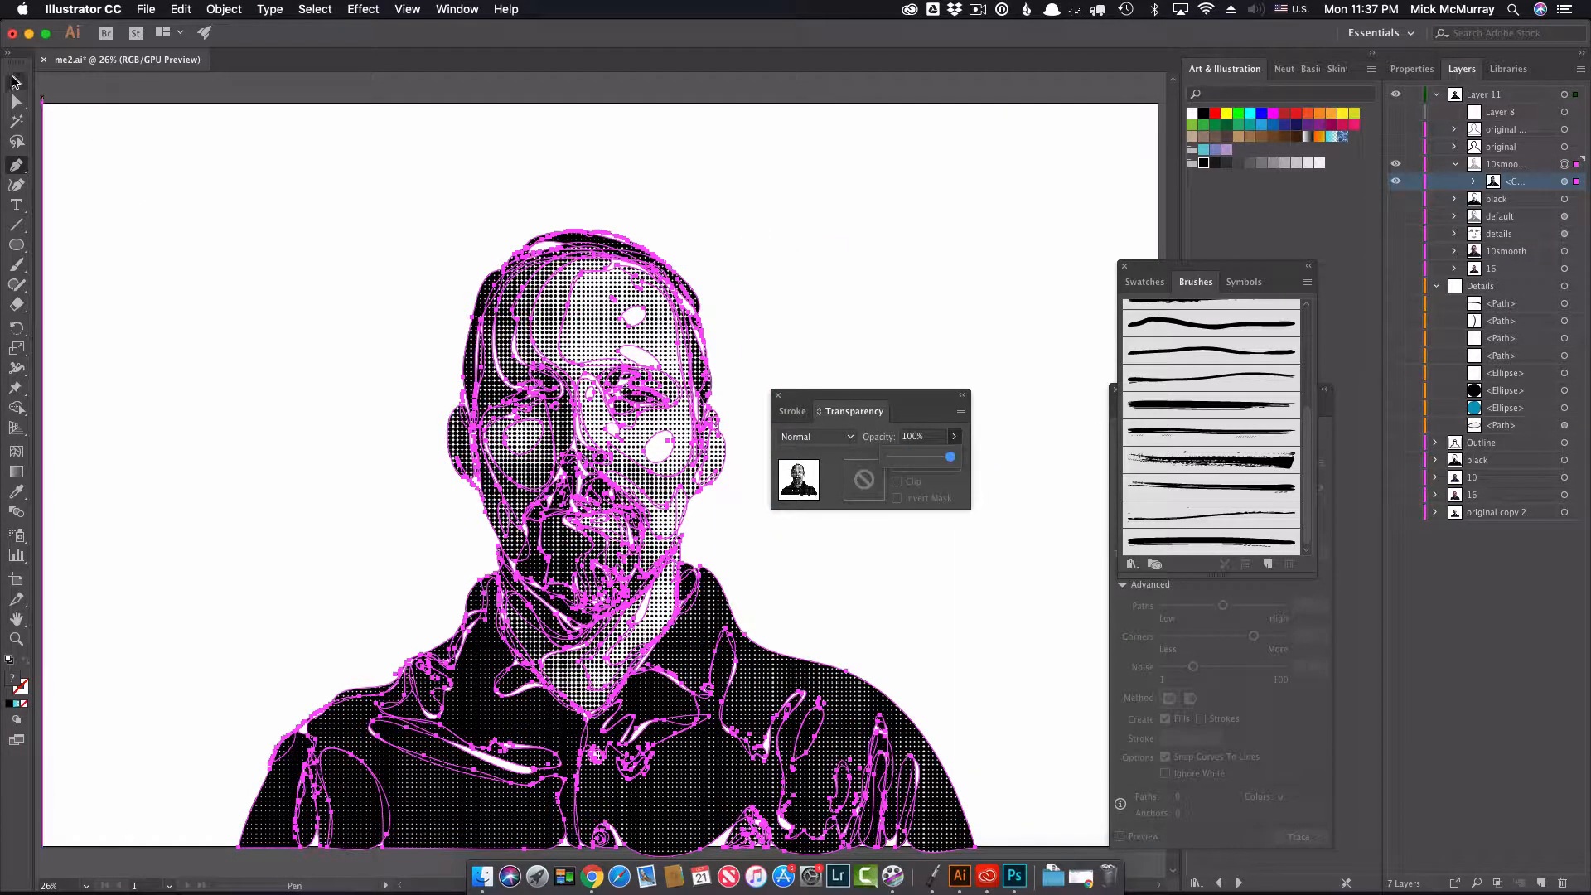
Step: Deselect the artwork, examine the halftone dots at actual size, and return to the full artboard
{"action": "left_click", "coordinate": [15, 82]}
{"action": "left_click", "coordinate": [419, 187]}
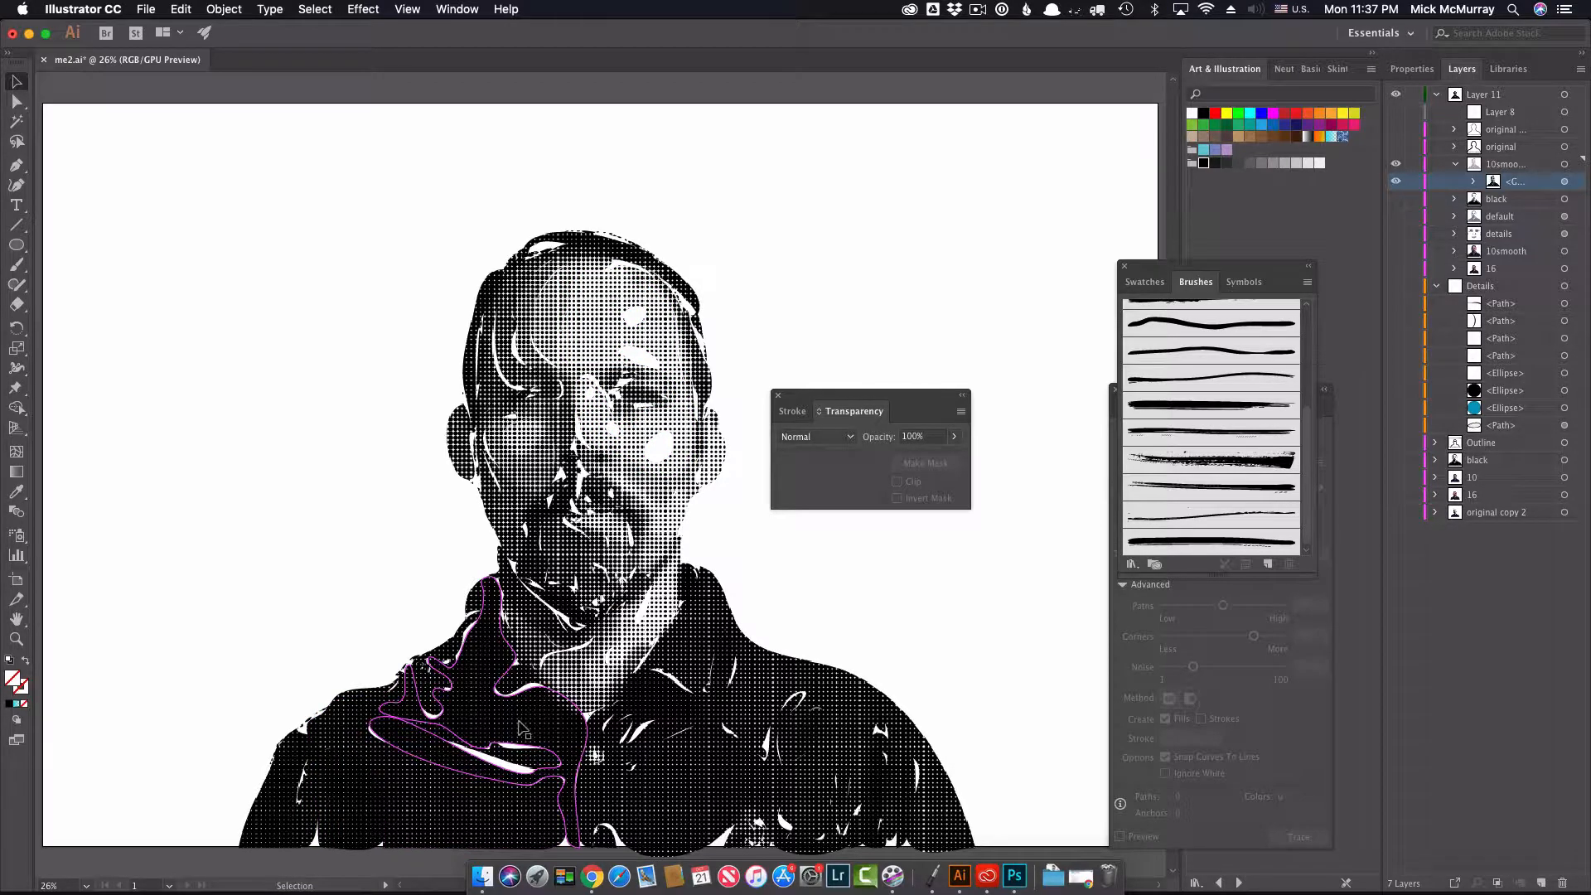
{"action": "key", "text": "super+1"}
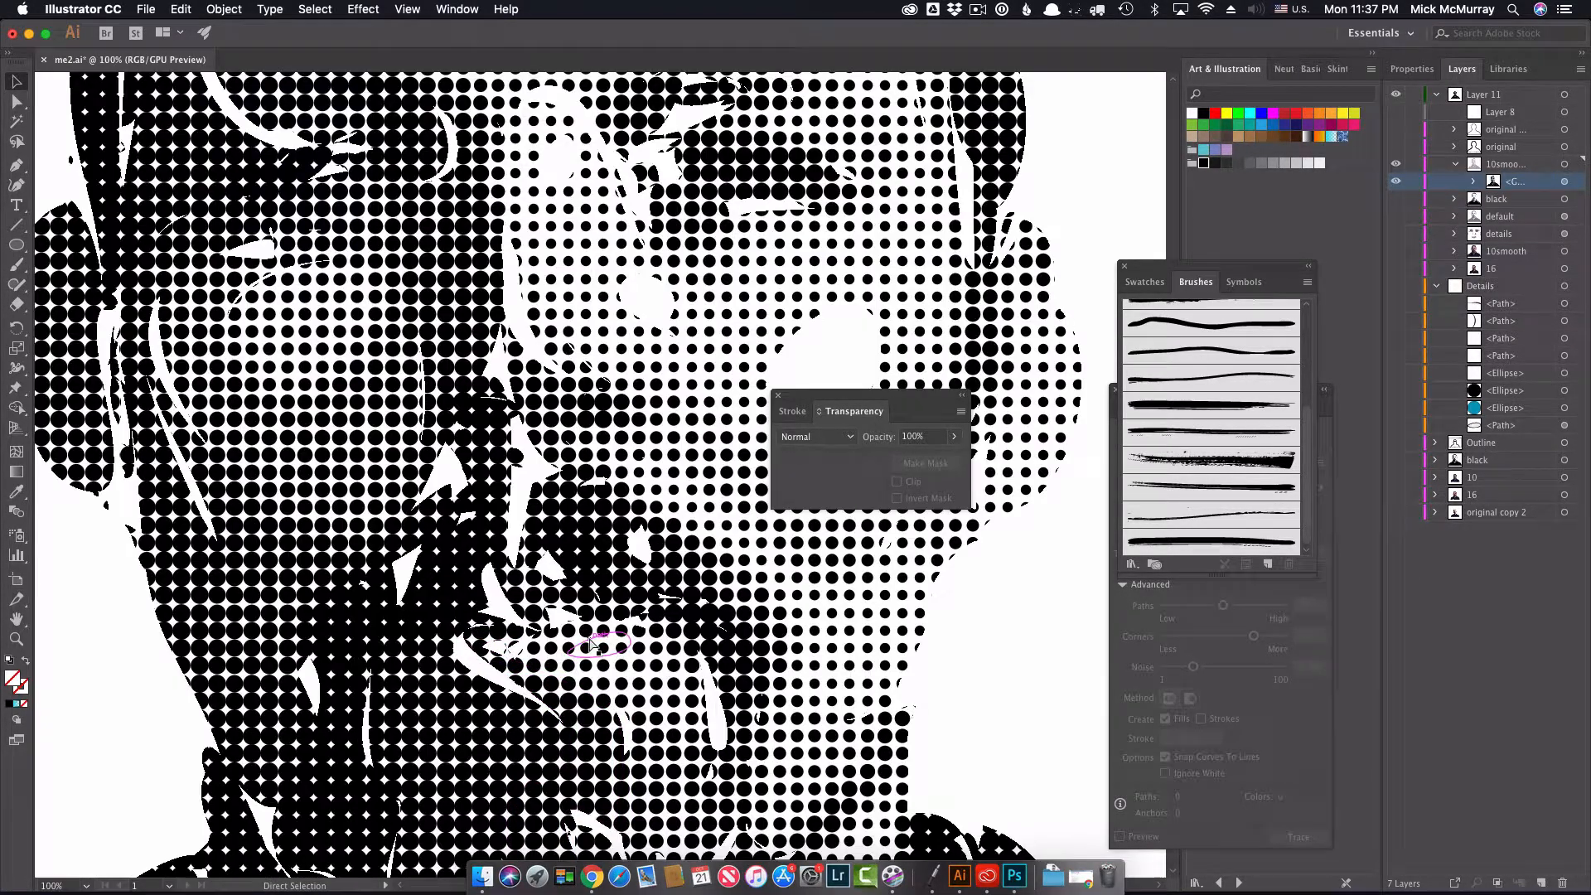
{"action": "key", "text": "super+0"}
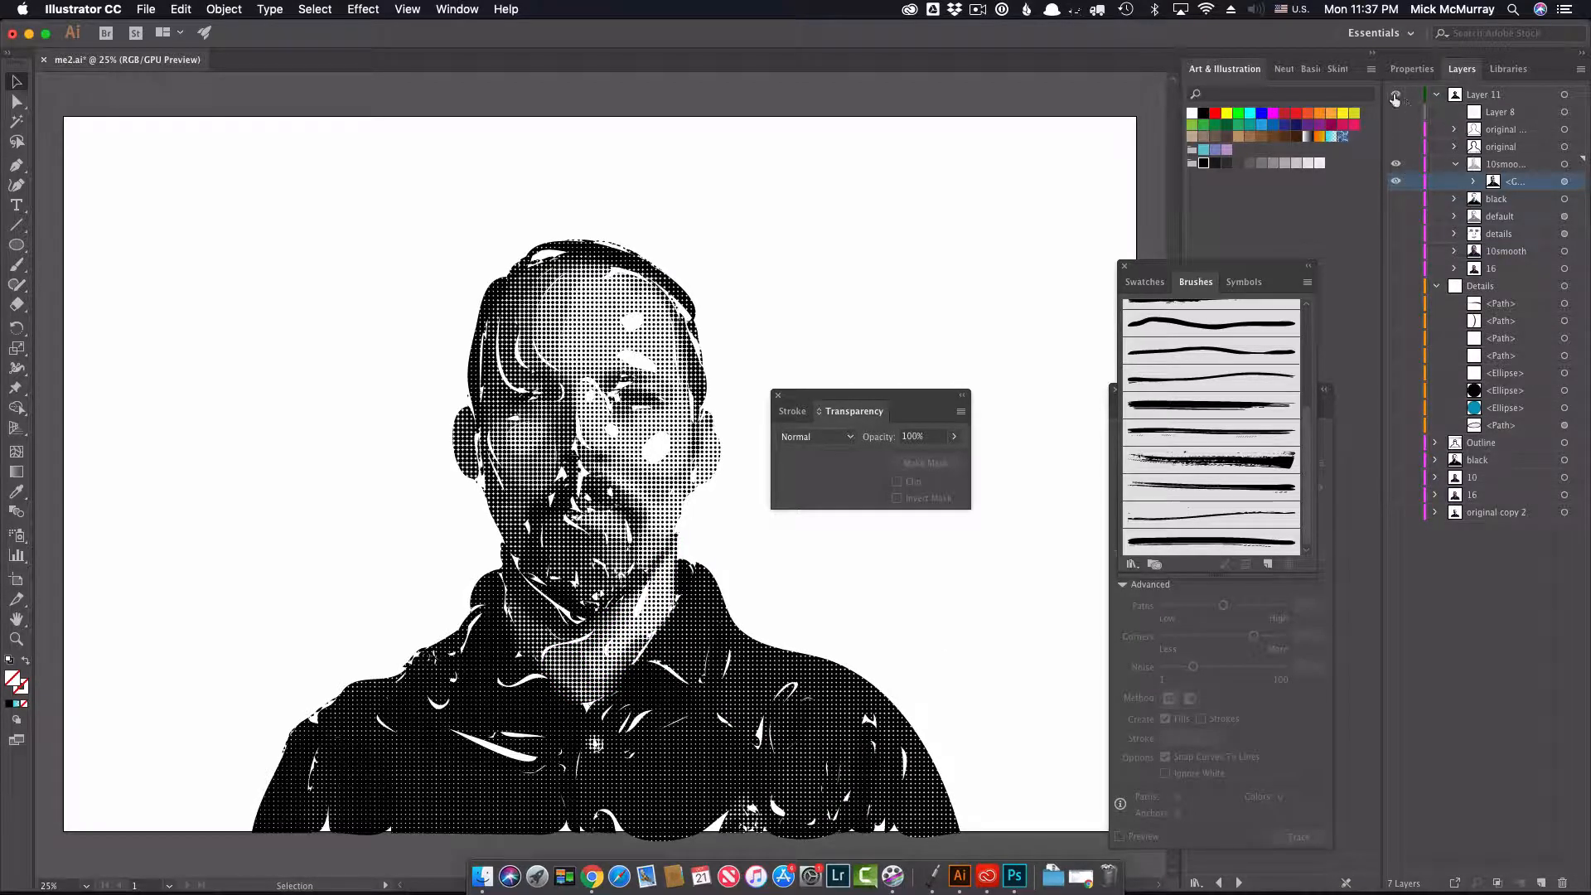
Step: Make the remaining sublayers of Layer 11 visible and hide the existing halftone artwork
{"action": "left_click_drag", "start_coordinate": [1397, 111], "coordinate": [1396, 157]}
{"action": "left_click_drag", "start_coordinate": [1397, 236], "coordinate": [1398, 271]}
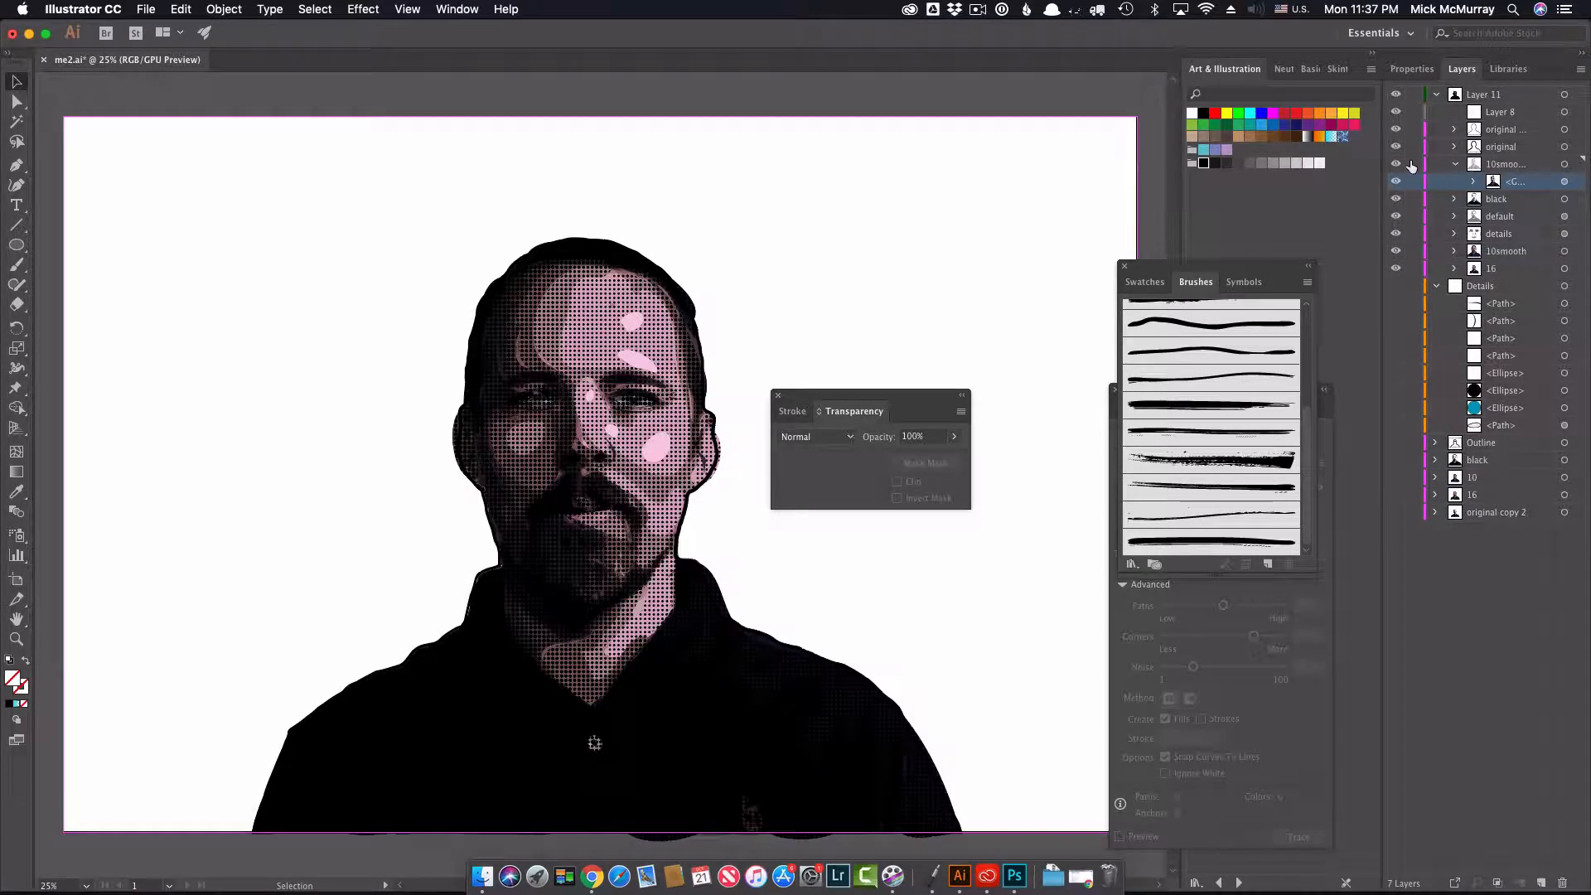
{"action": "left_click", "coordinate": [1397, 163]}
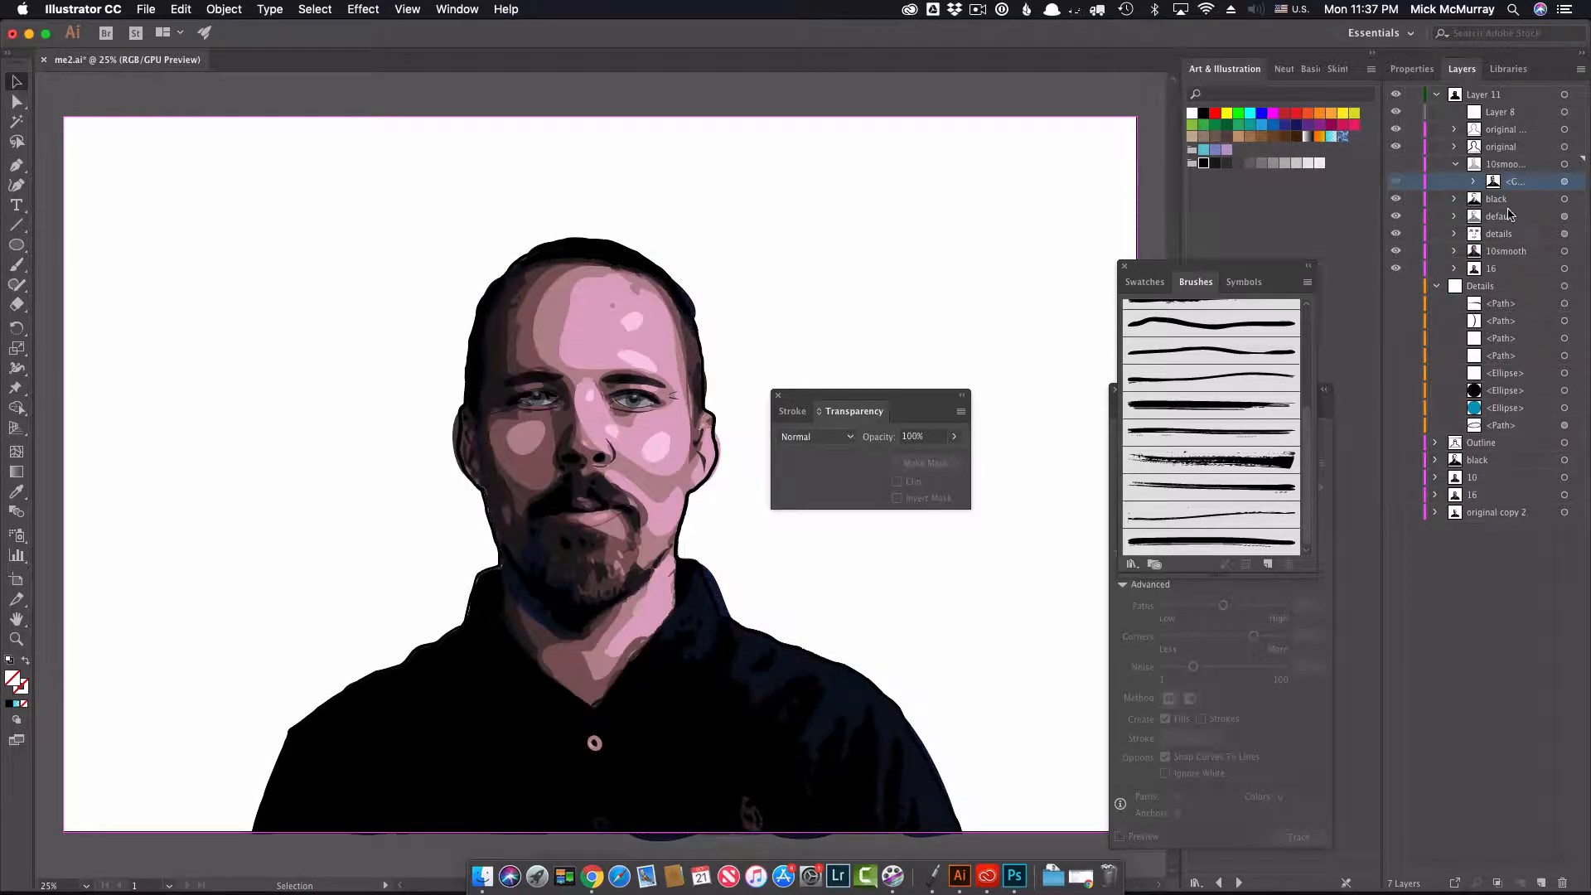
Step: Duplicate the 10smooth sublayer and place the copy directly above the existing halftone sublayer
{"action": "left_click", "coordinate": [1509, 253]}
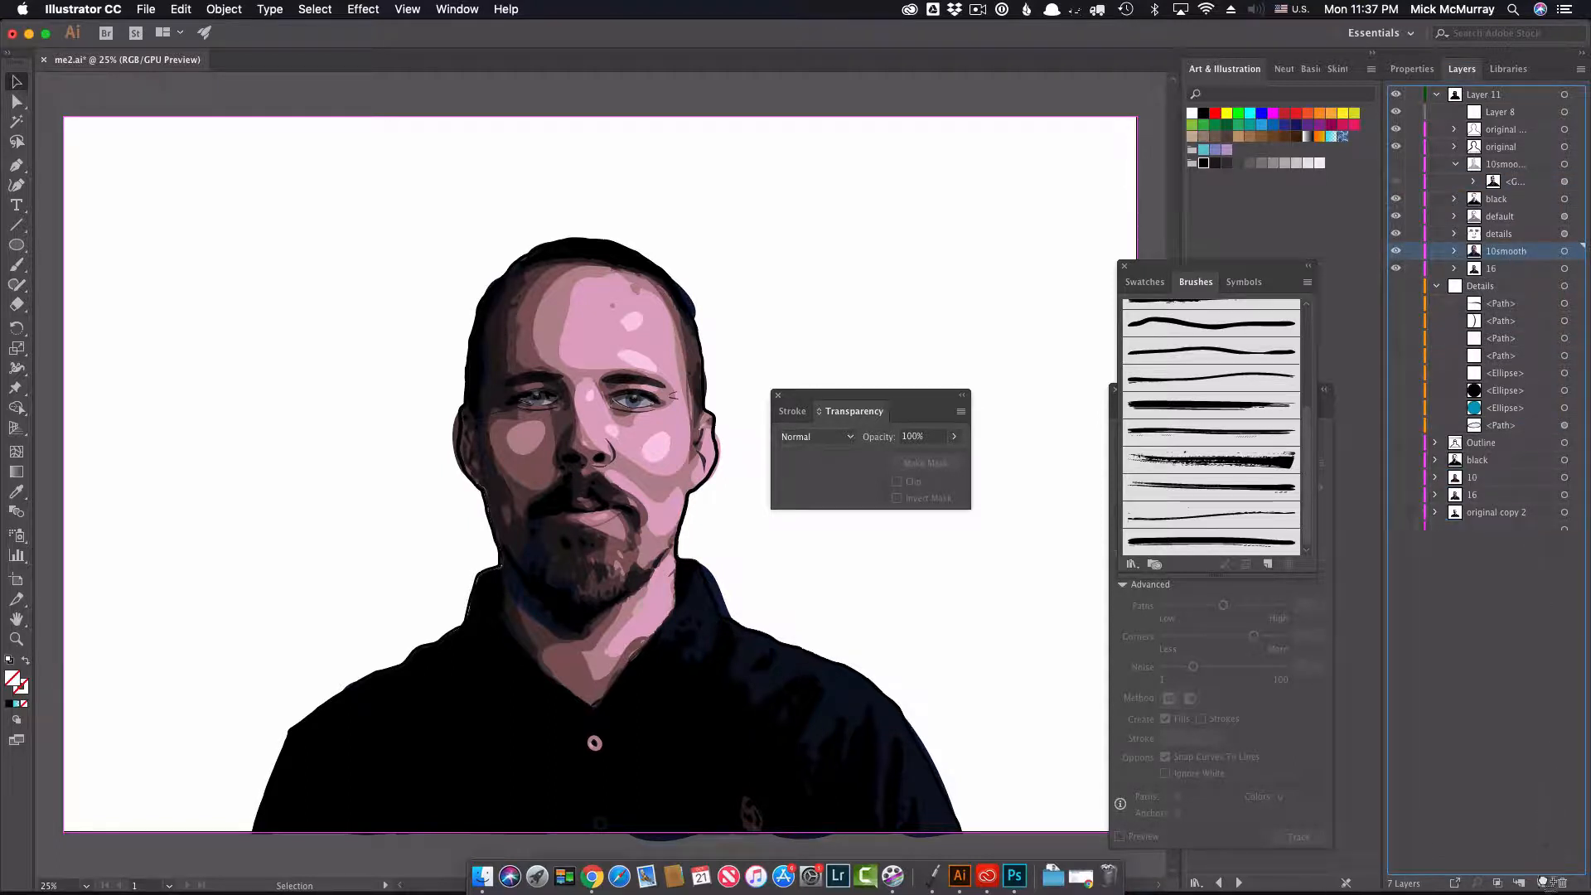
{"action": "left_click_drag", "start_coordinate": [1543, 884], "coordinate": [1541, 884]}
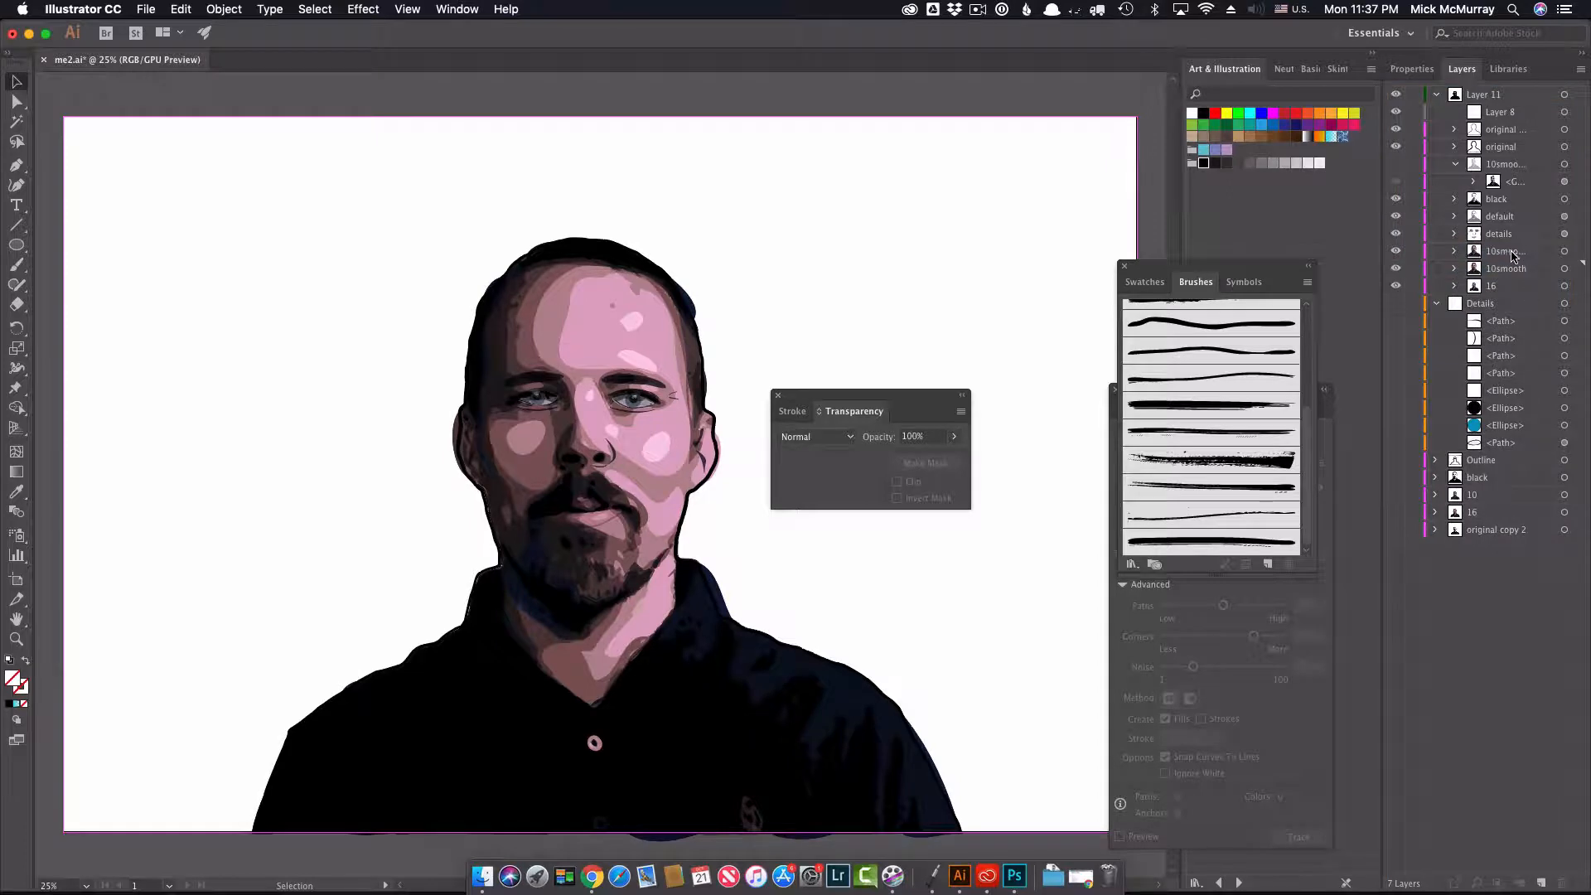
{"action": "left_click_drag", "start_coordinate": [1513, 256], "coordinate": [1507, 160]}
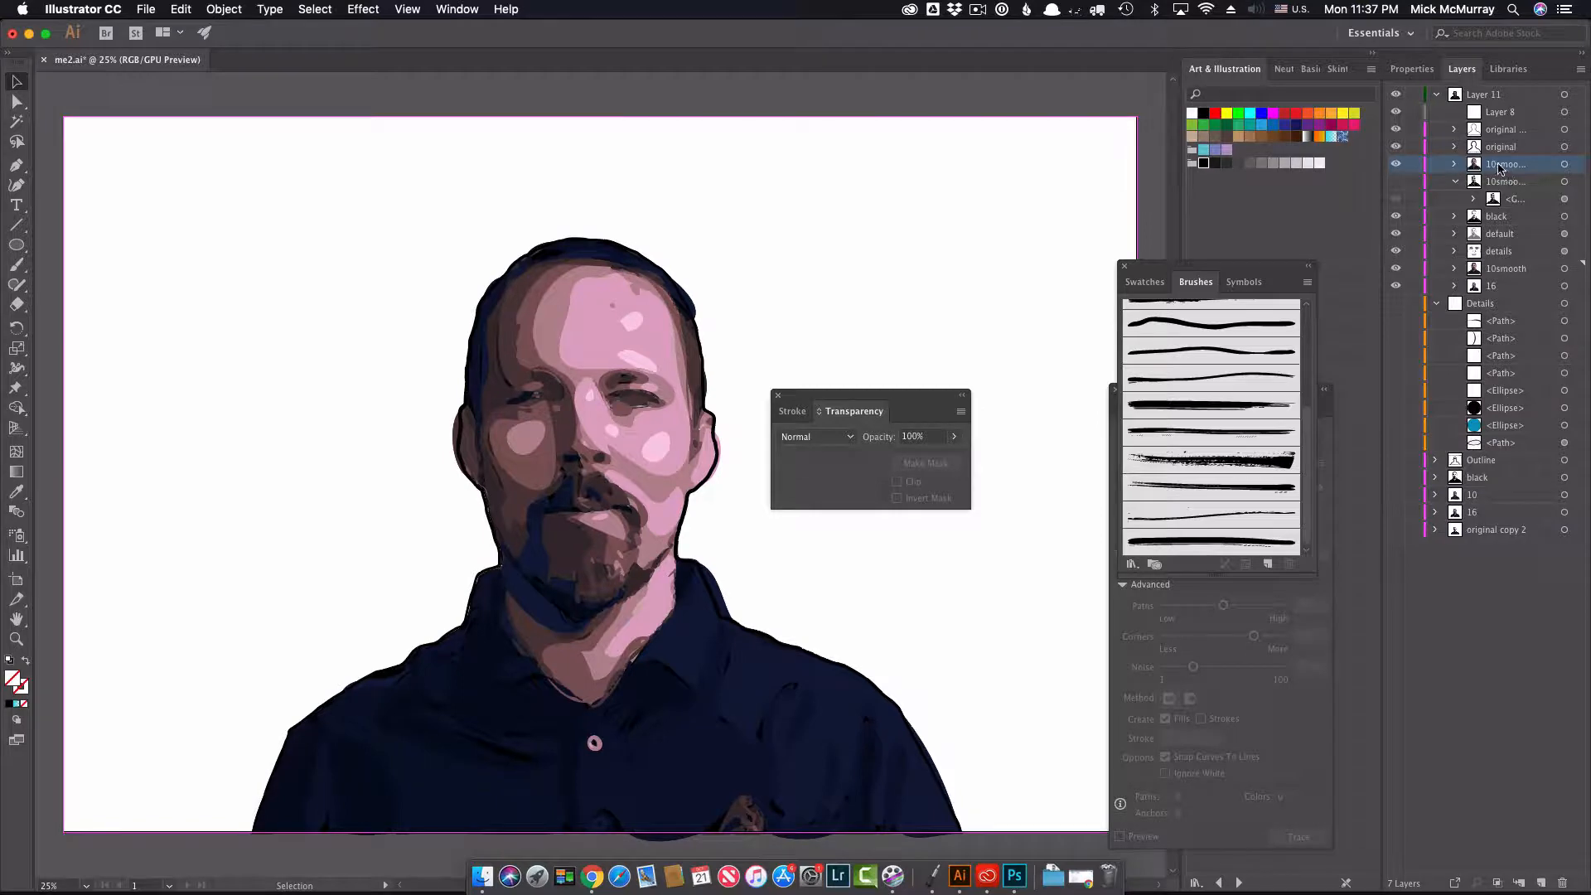
Step: Rename the duplicated sublayer as halftone
{"action": "double_click", "coordinate": [1502, 164]}
{"action": "type", "text": "half"}
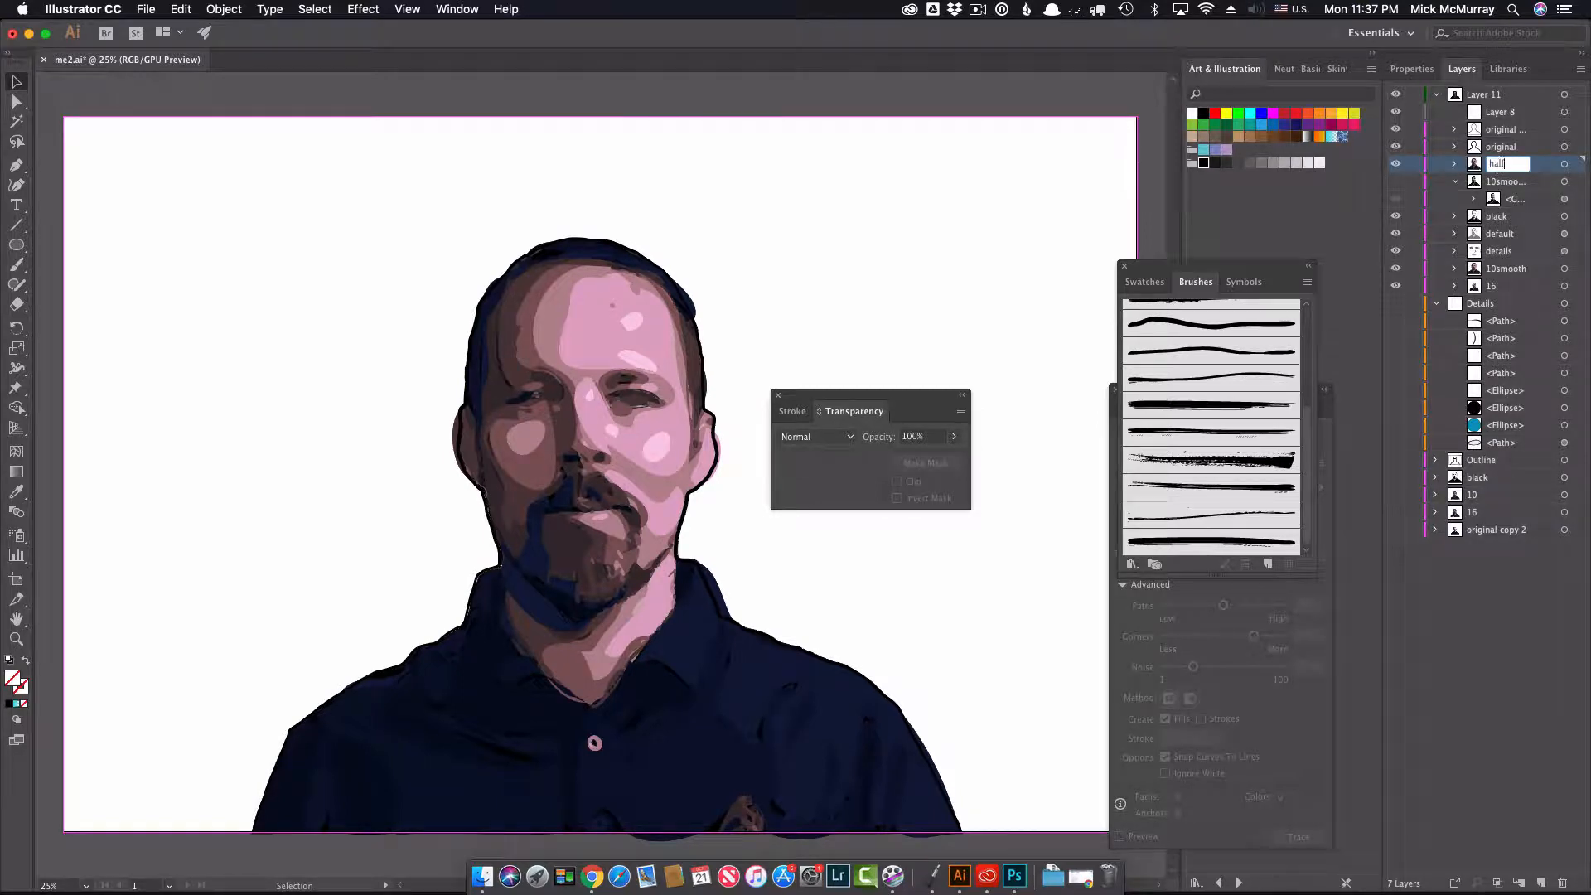
{"action": "type", "text": "tone"}
{"action": "key", "text": "Return"}
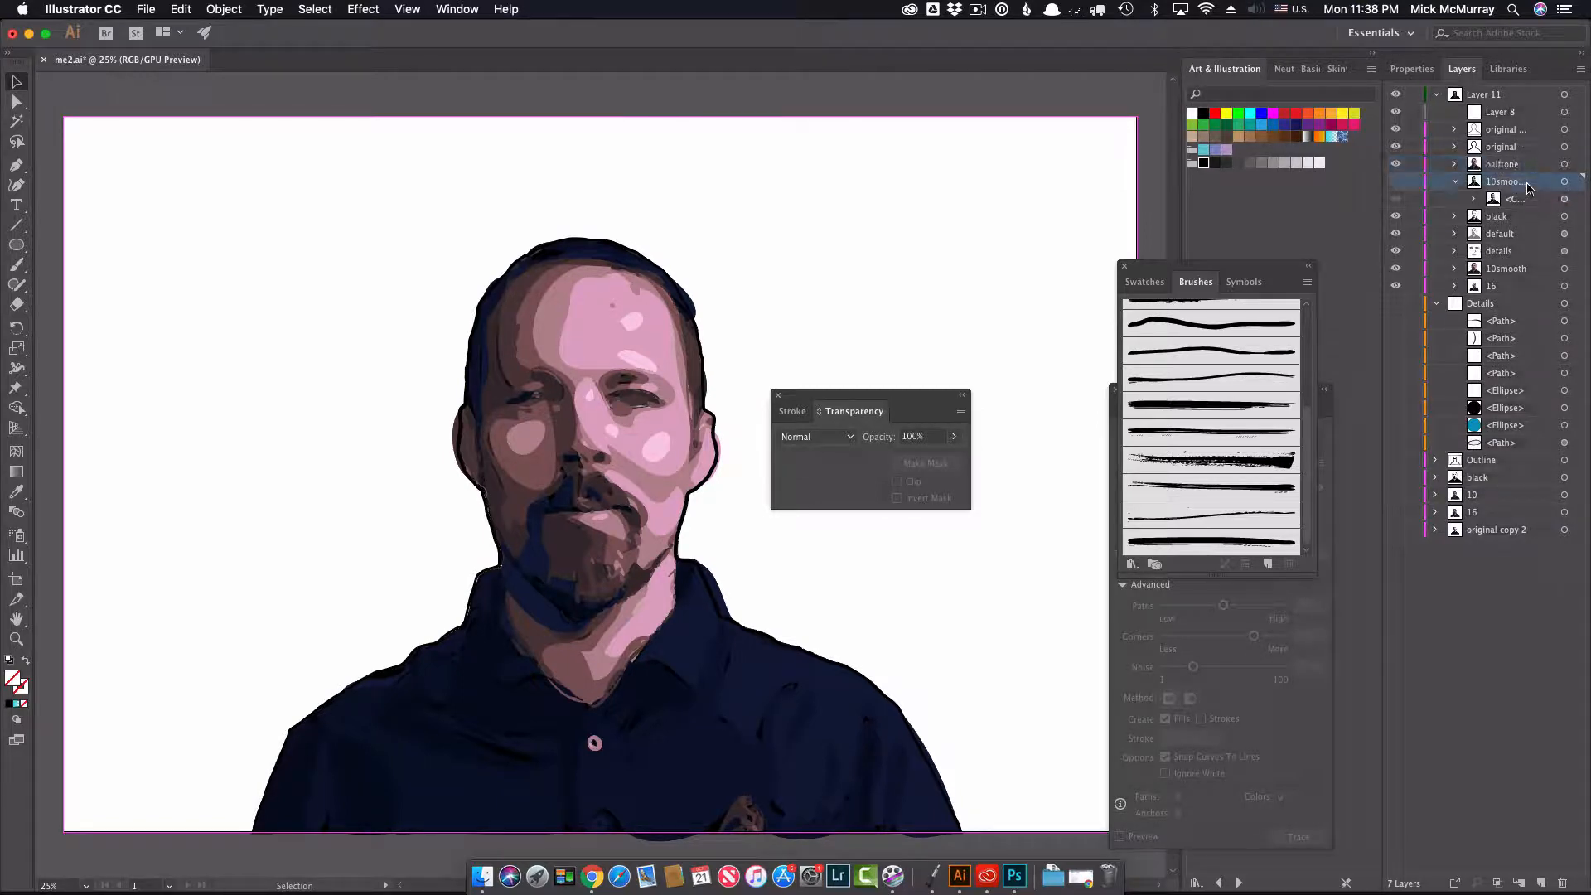
Step: Convert all artwork on the halftone sublayer to grayscale and clear the selection
{"action": "left_click", "coordinate": [1565, 165]}
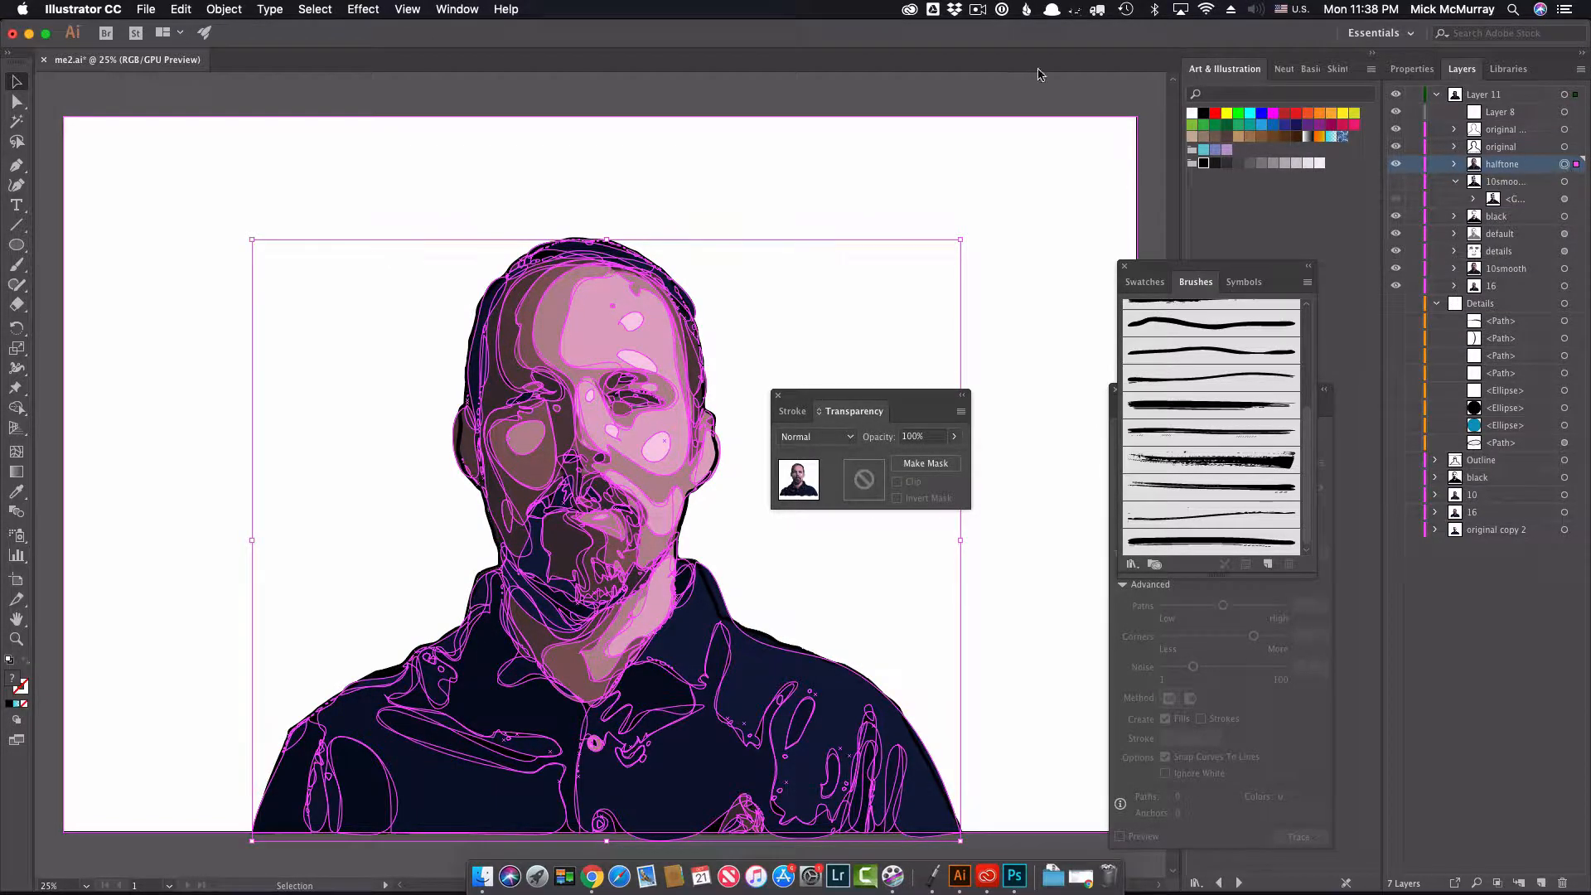
{"action": "left_click", "coordinate": [225, 10]}
{"action": "mouse_move", "coordinate": [254, 45]}
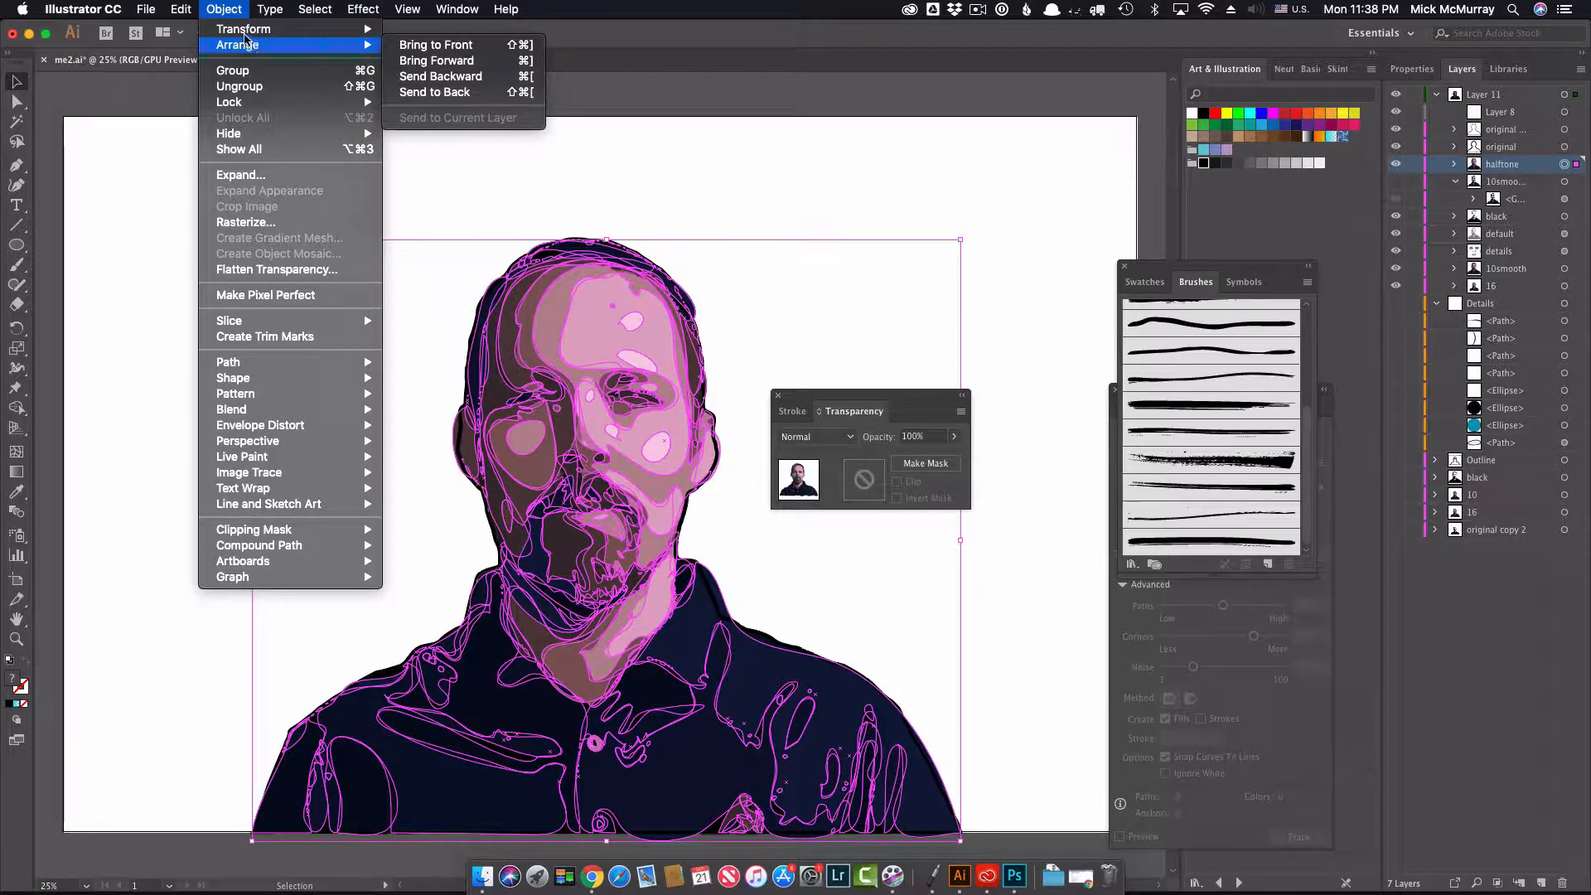
{"action": "mouse_move", "coordinate": [178, 9]}
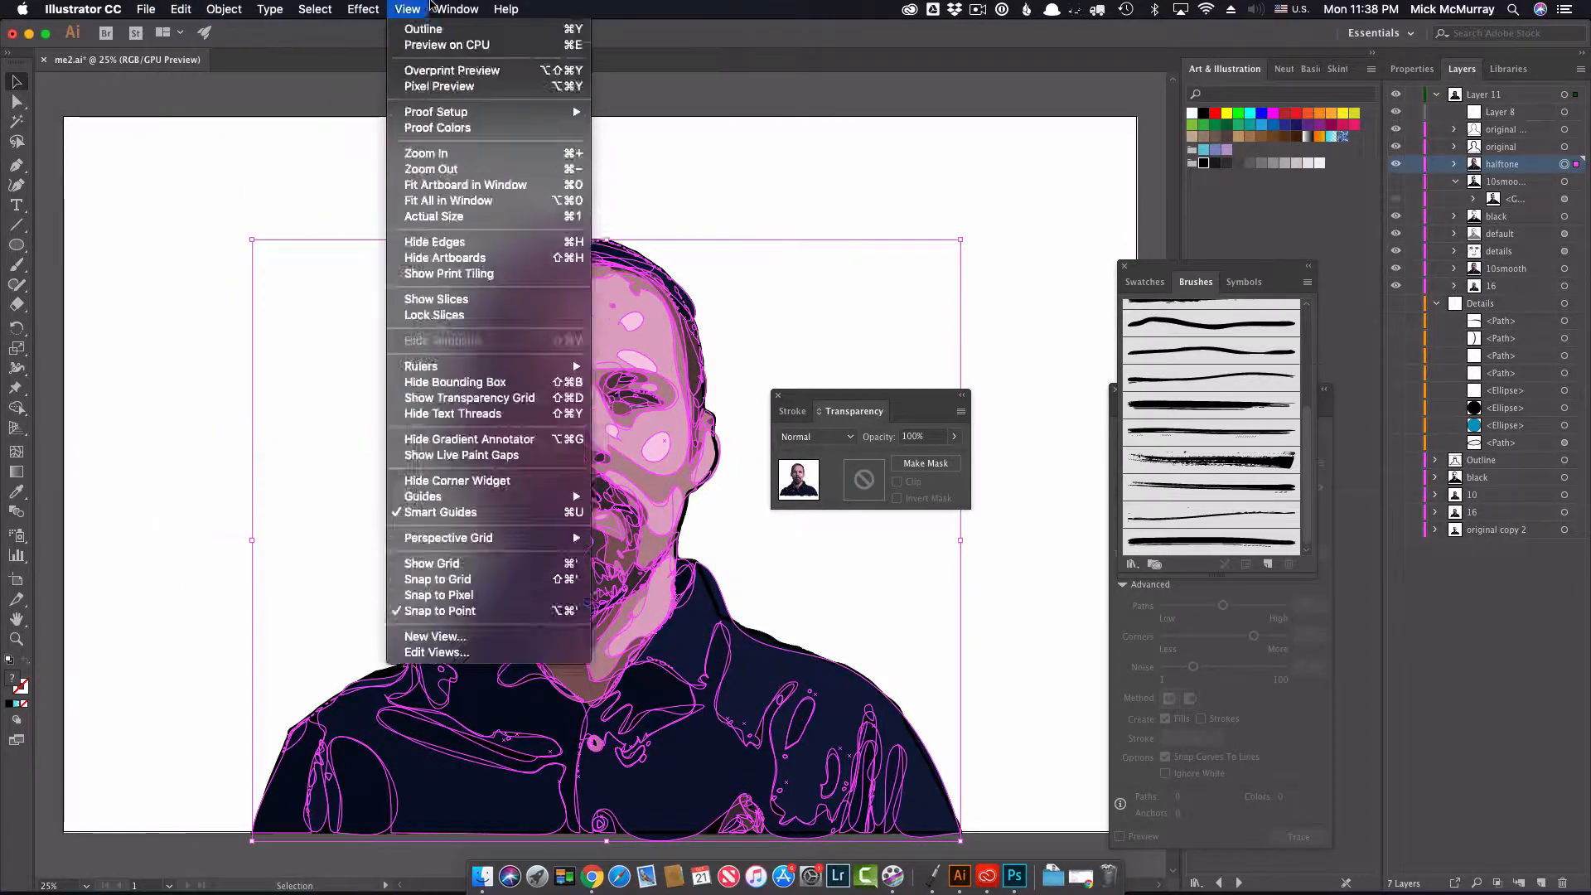
{"action": "mouse_move", "coordinate": [508, 9]}
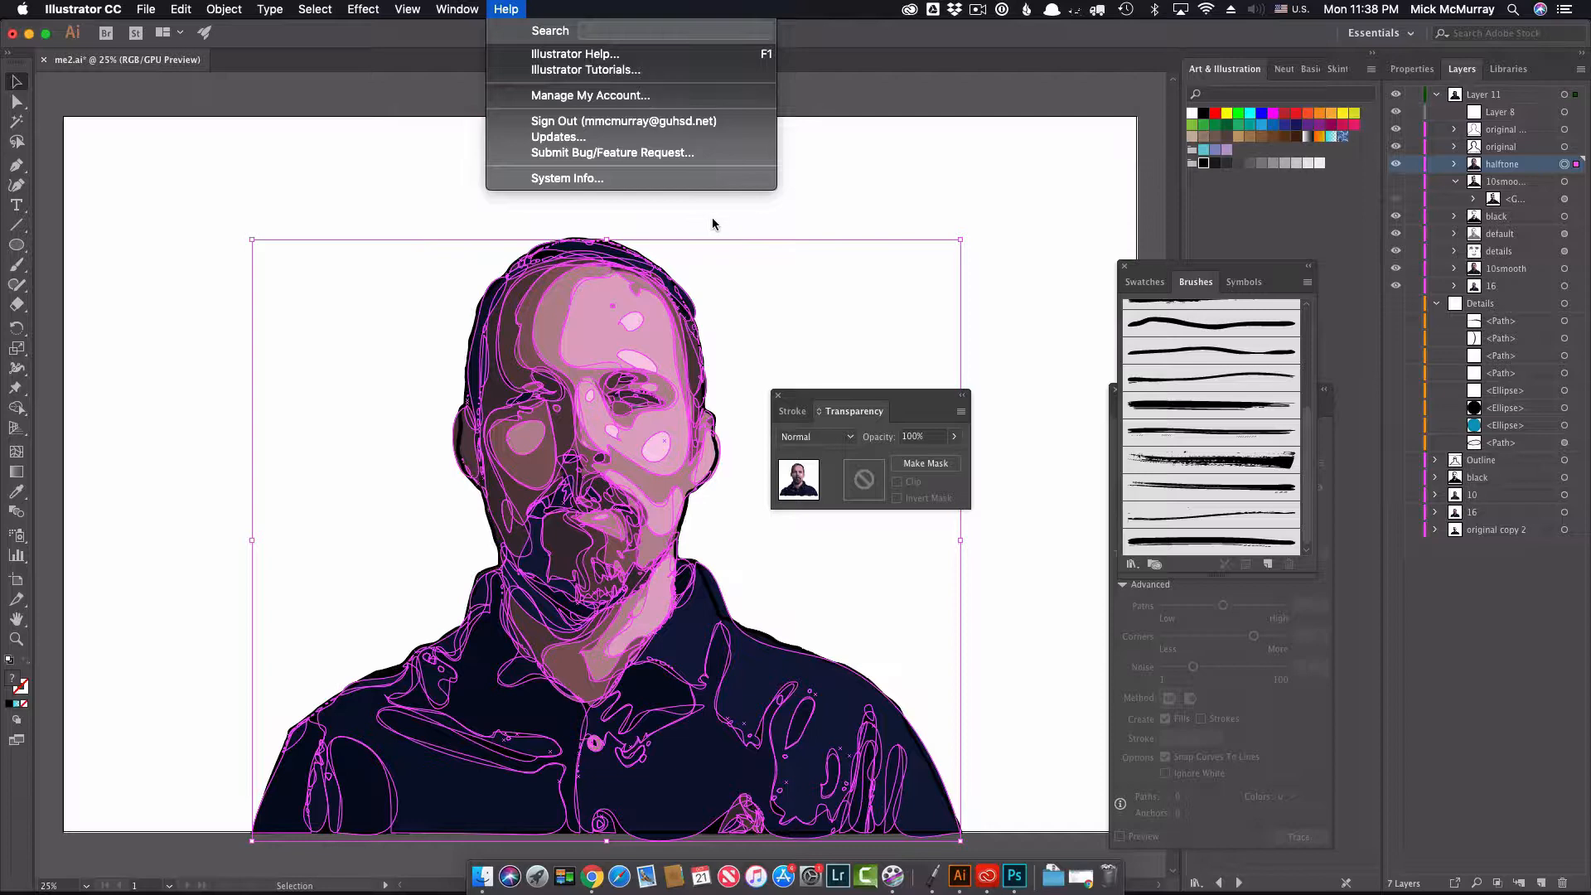
{"action": "type", "text": "g"}
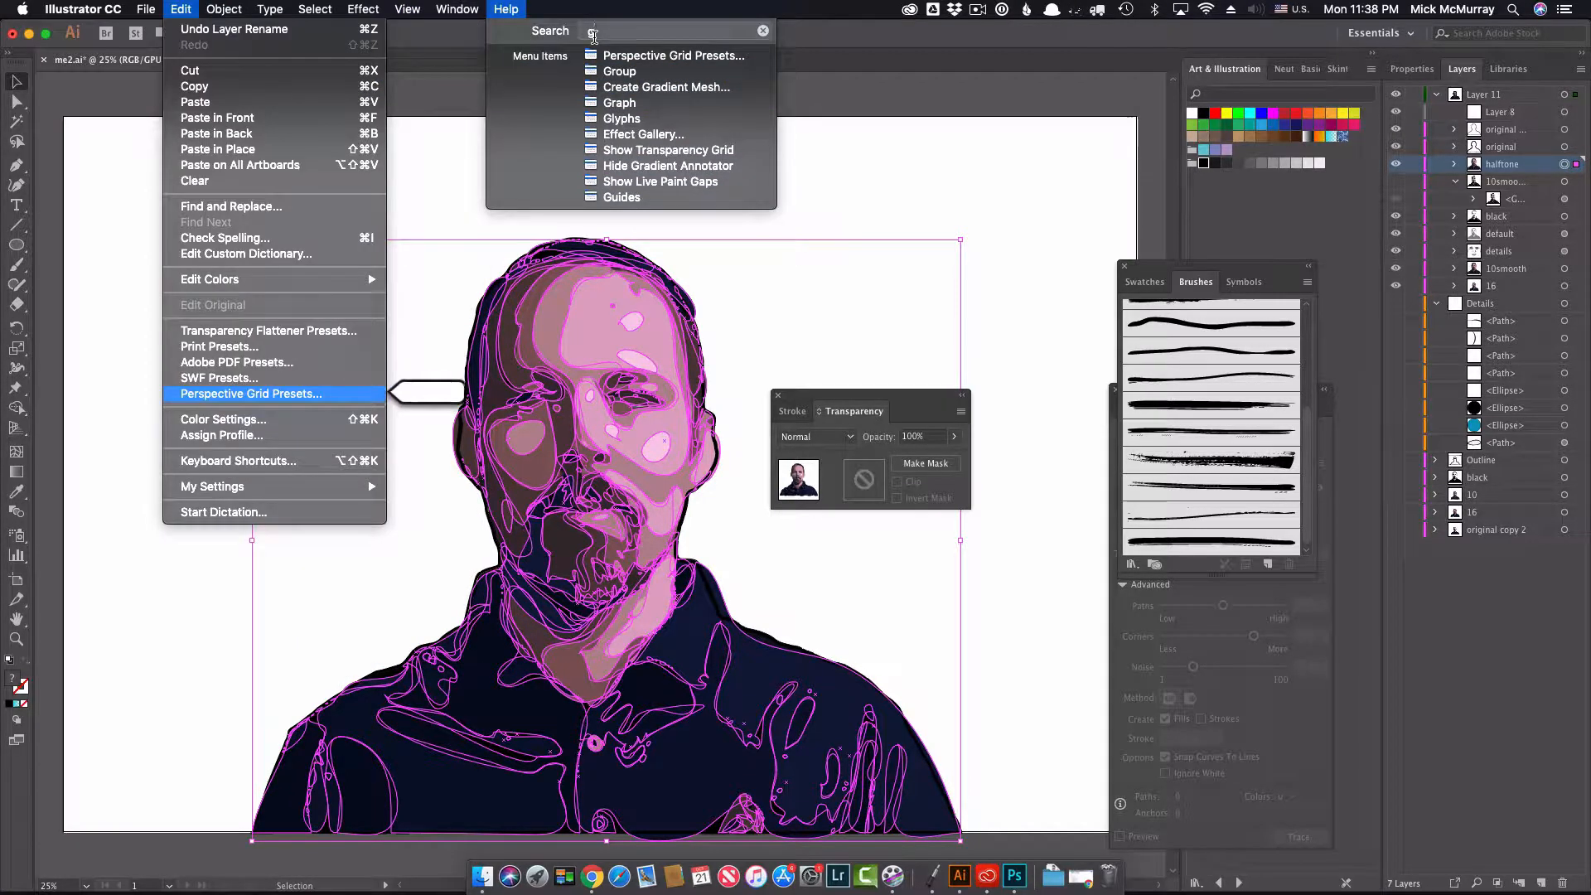
{"action": "type", "text": "ra"}
{"action": "mouse_move", "coordinate": [621, 60]}
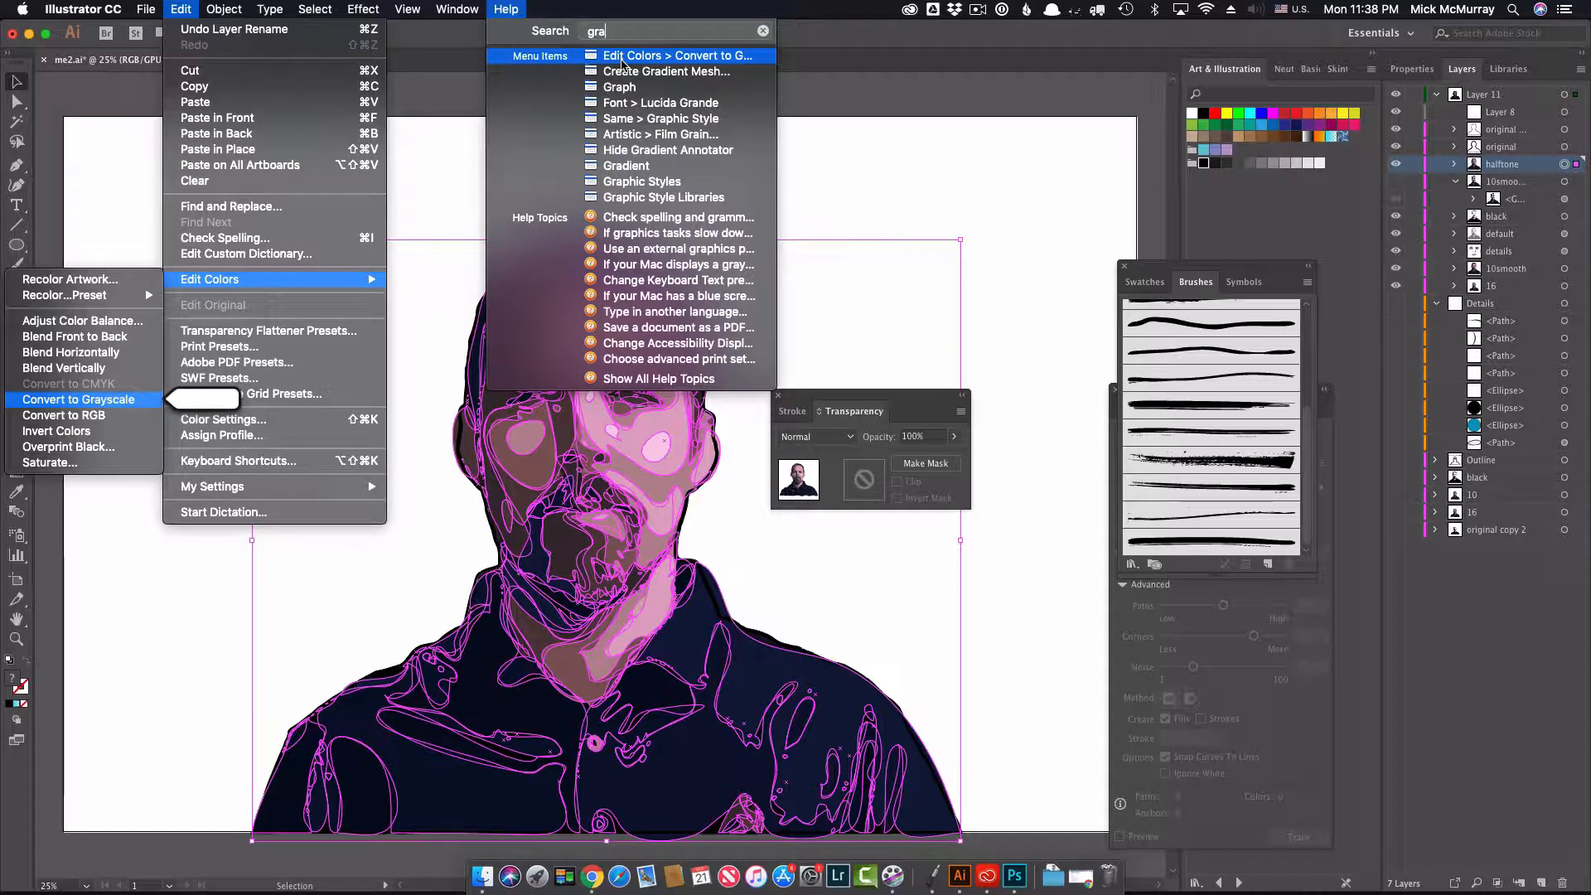
{"action": "left_click", "coordinate": [622, 58]}
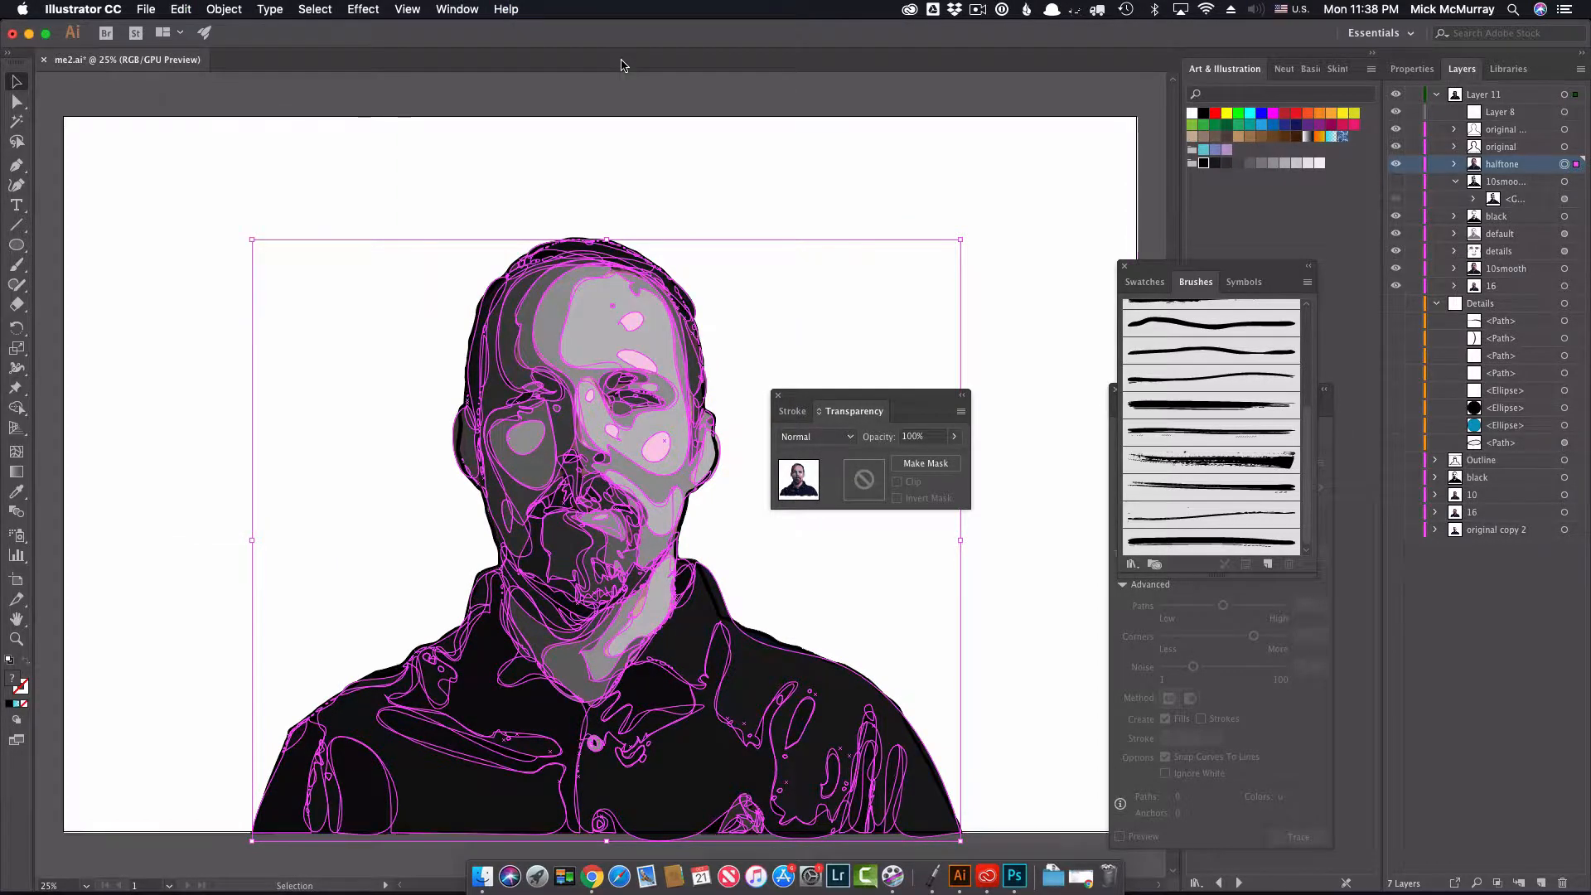
{"action": "left_click", "coordinate": [403, 195]}
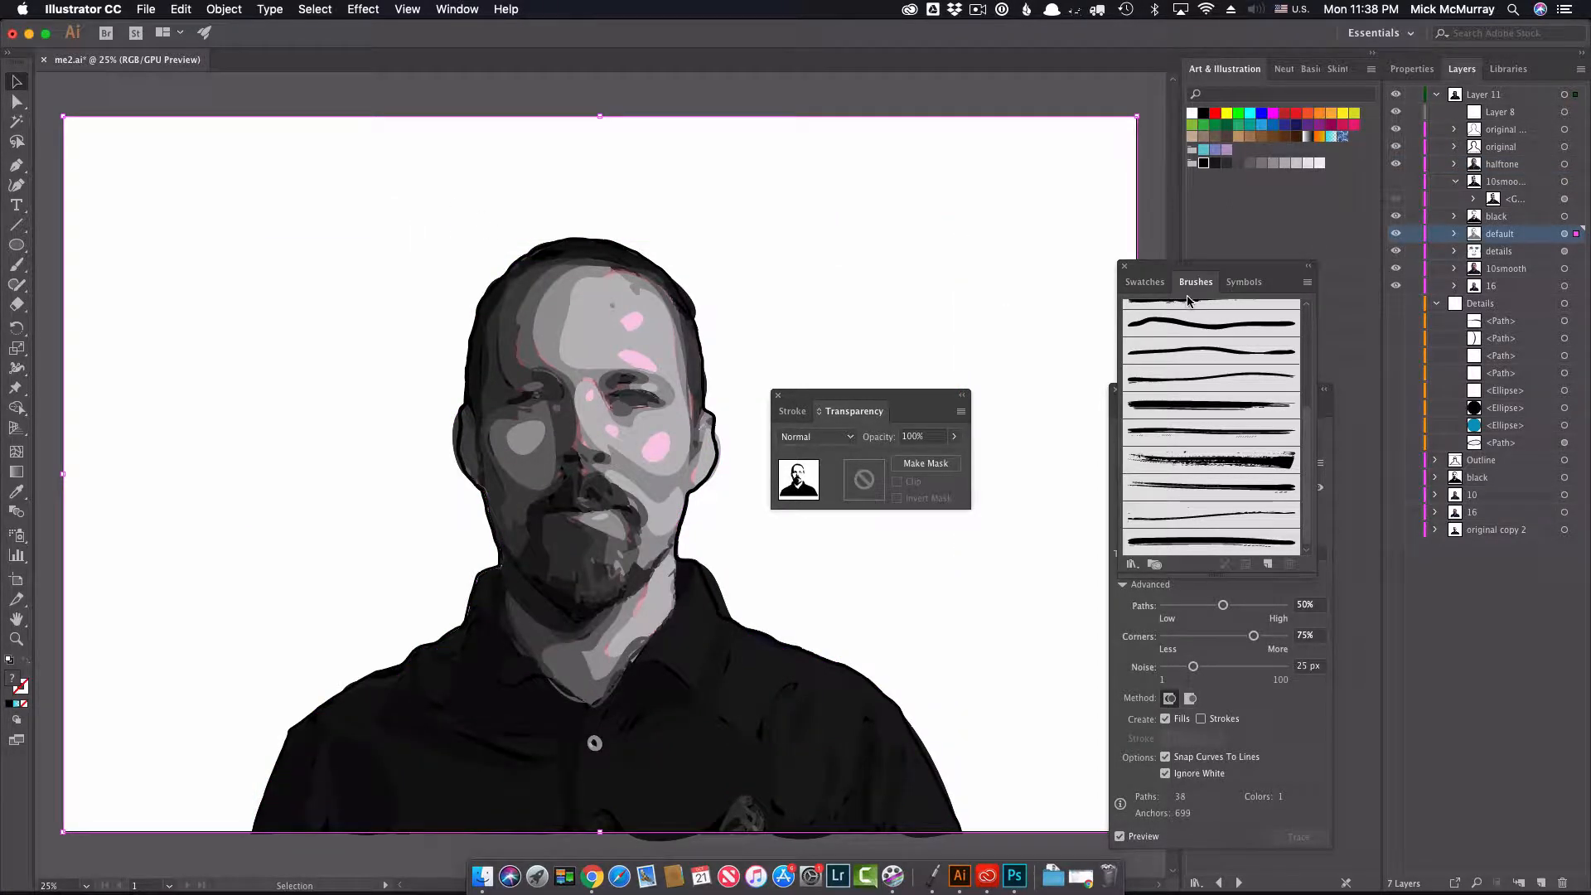
{"action": "key", "text": "super+a"}
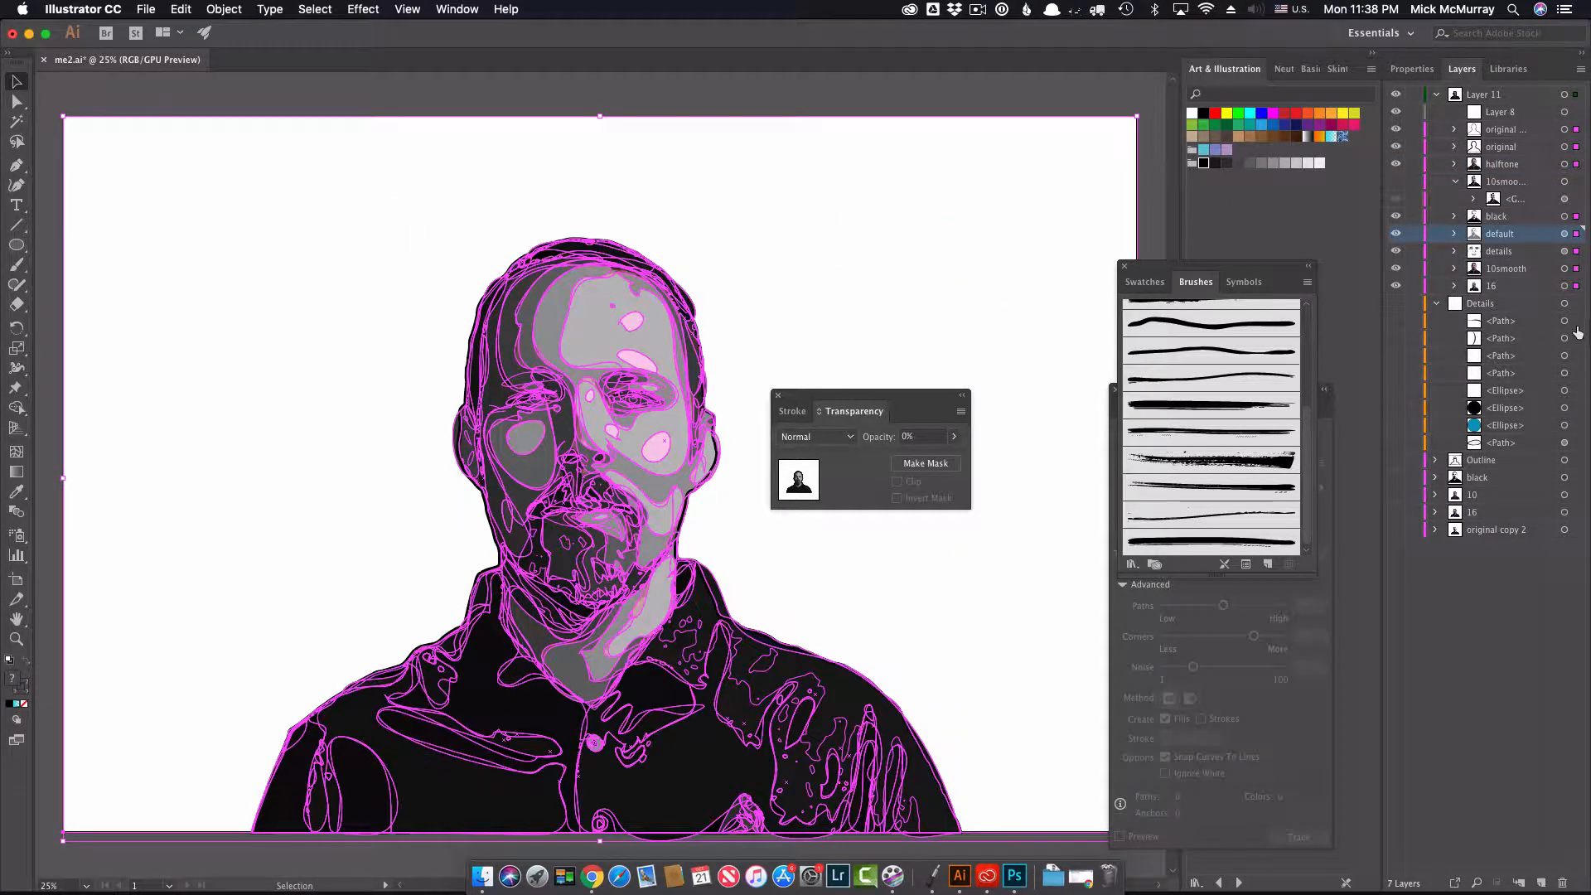
{"action": "left_click", "coordinate": [1564, 181]}
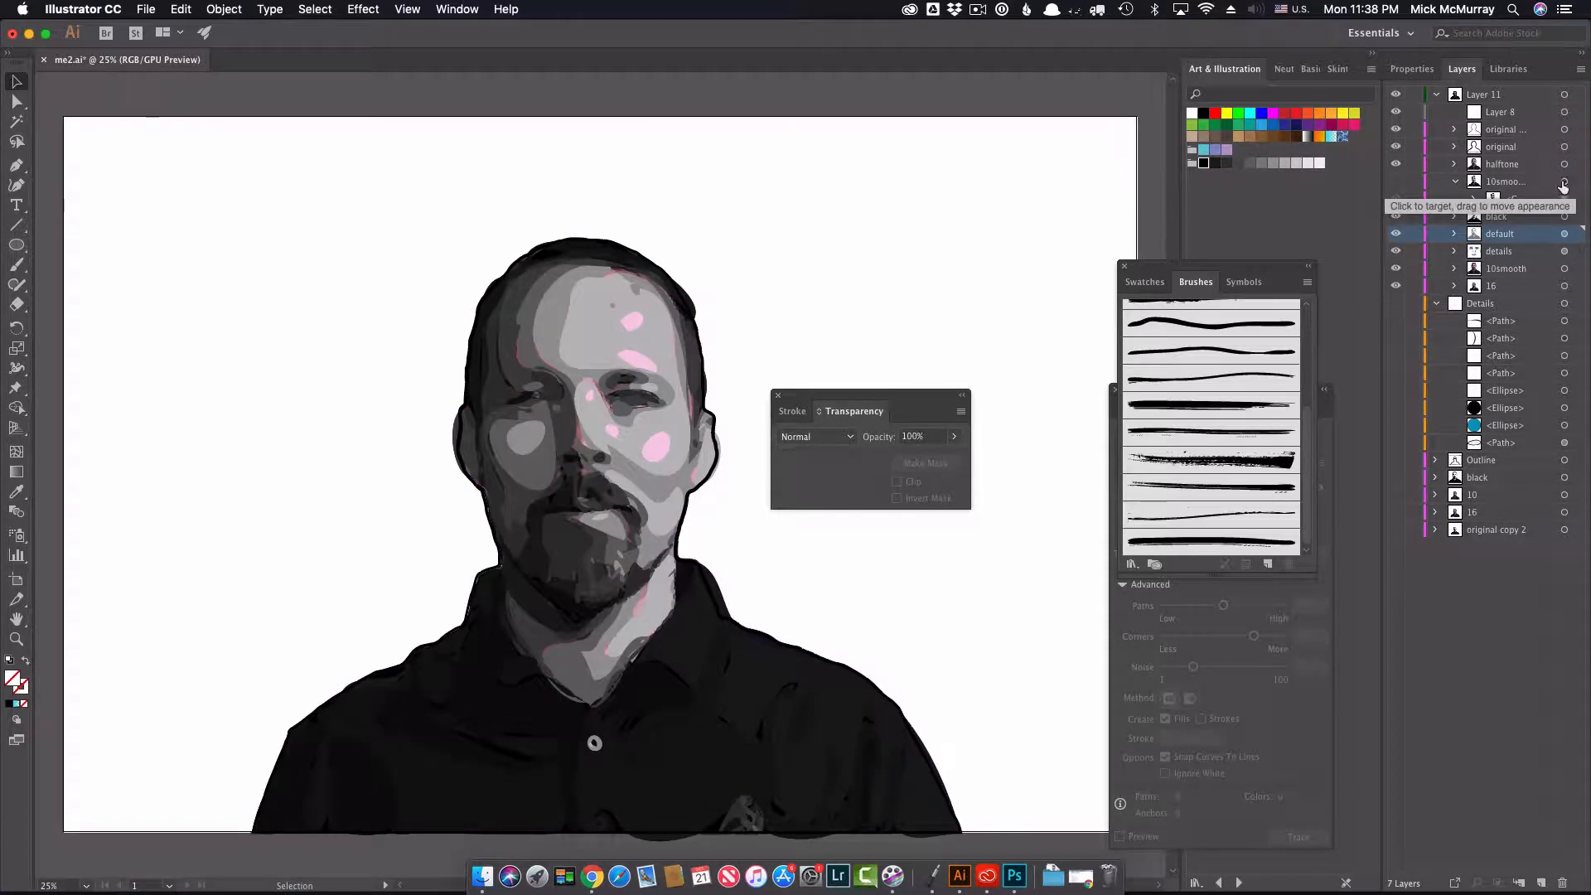
Step: Apply the Pixelate Color Halftone effect to the halftone sublayer with screen angles of 0, 0, 0 and 100 degrees
{"action": "left_click", "coordinate": [1564, 164]}
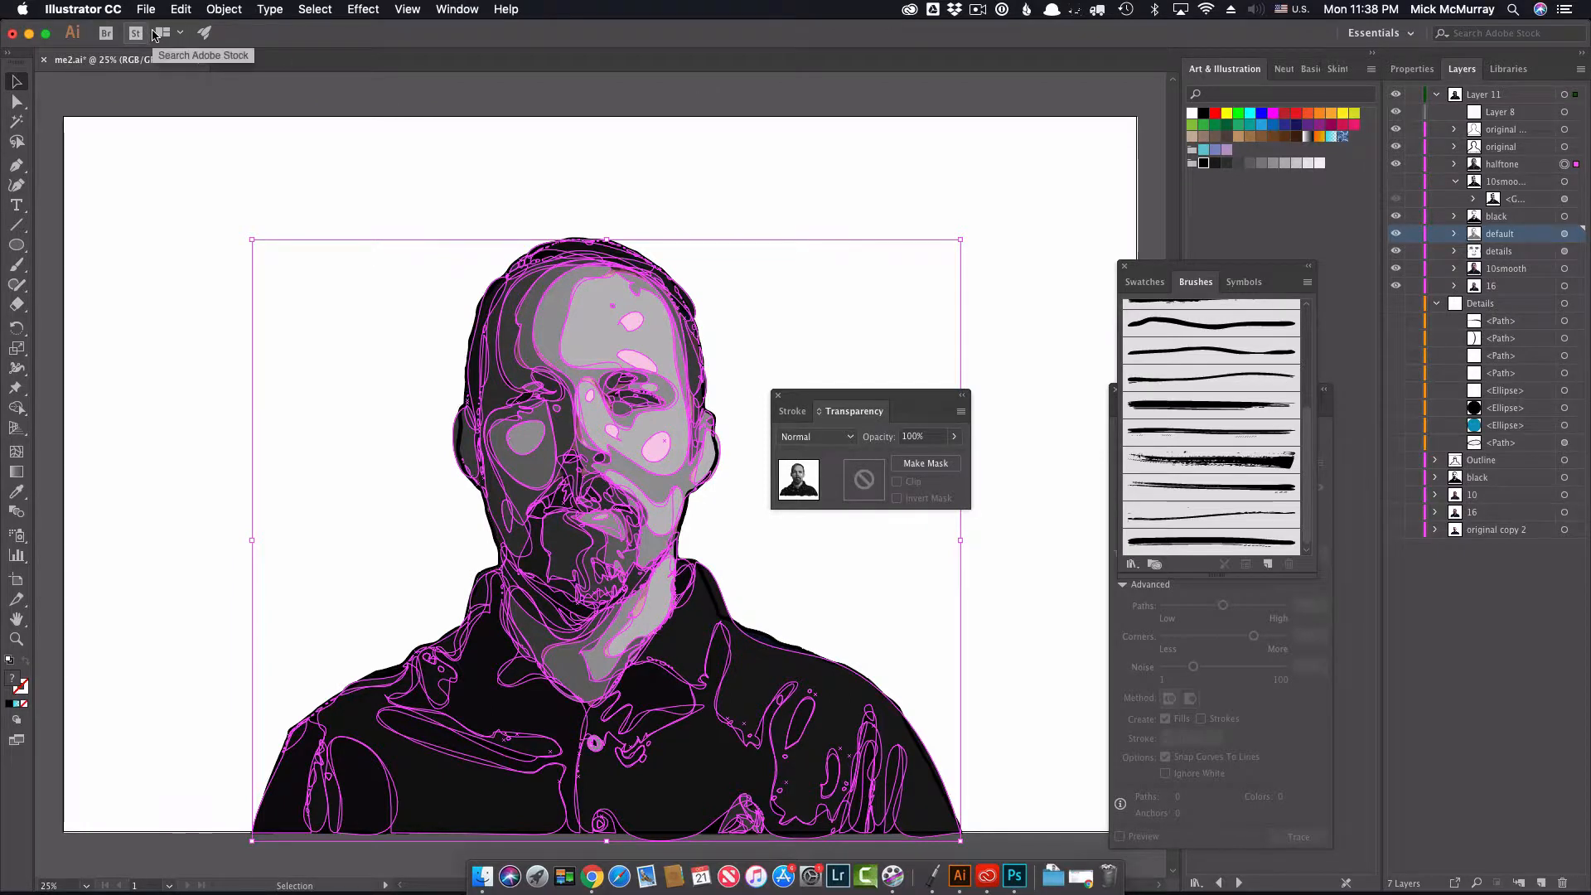
{"action": "left_click", "coordinate": [363, 10]}
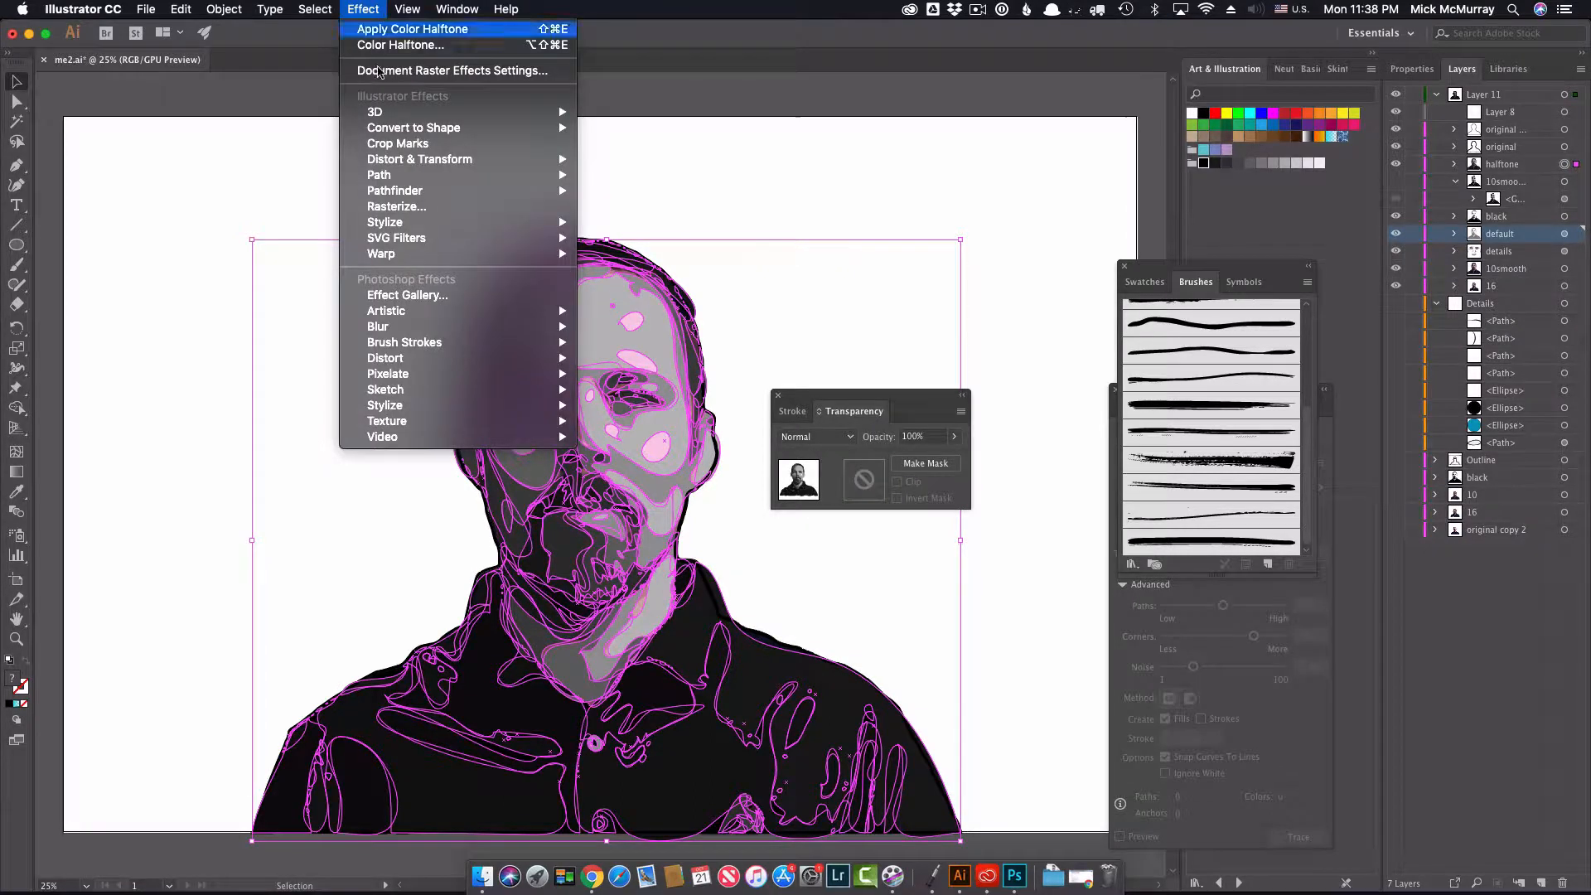
{"action": "mouse_move", "coordinate": [415, 377]}
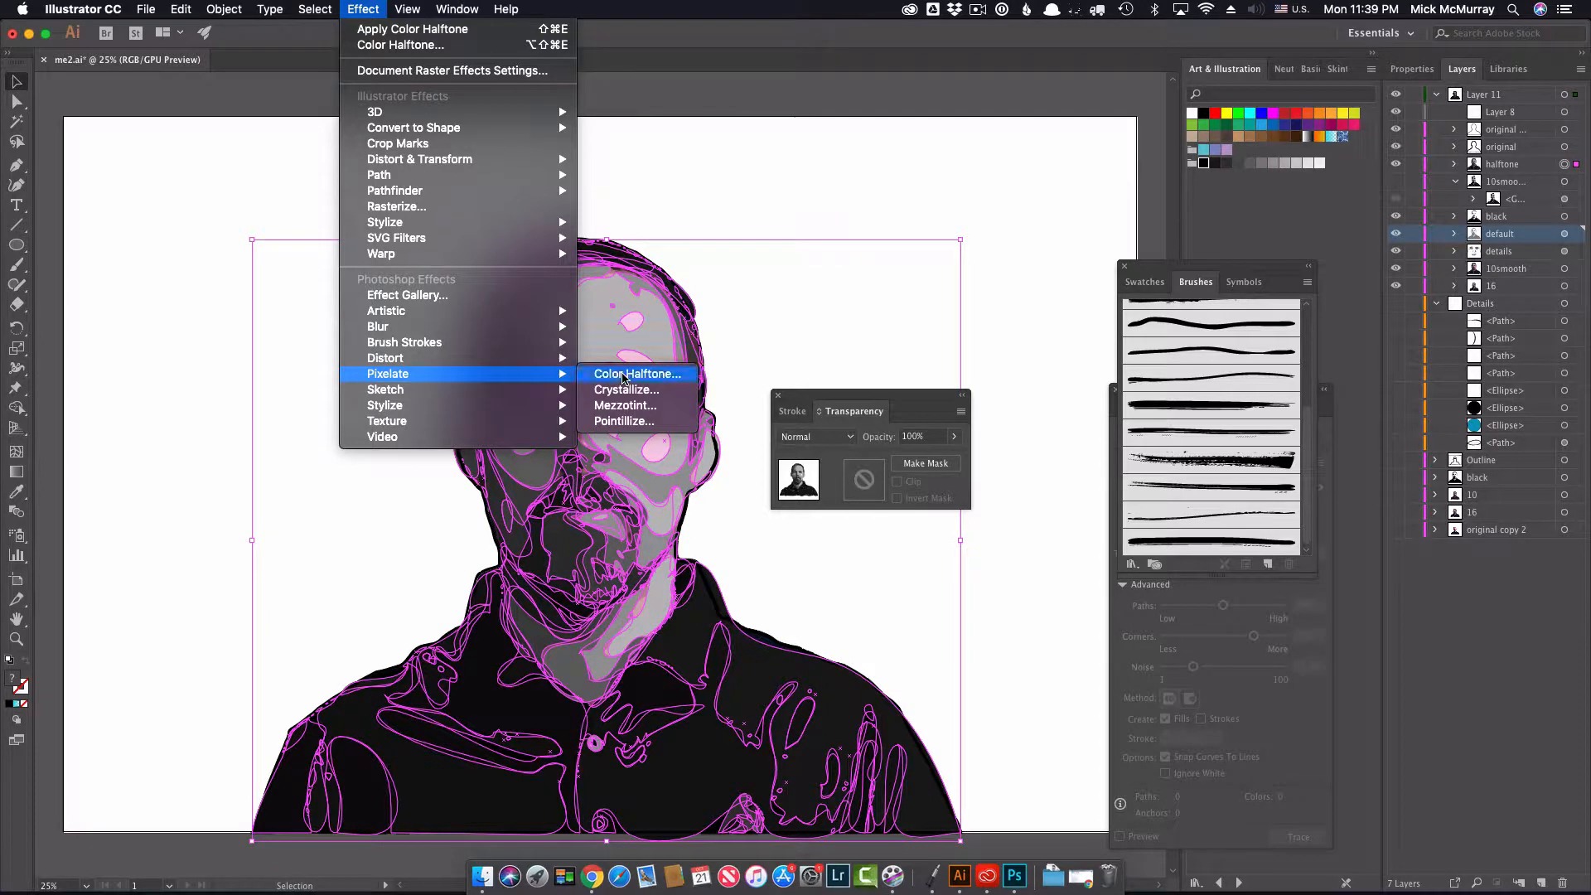
{"action": "left_click", "coordinate": [624, 377]}
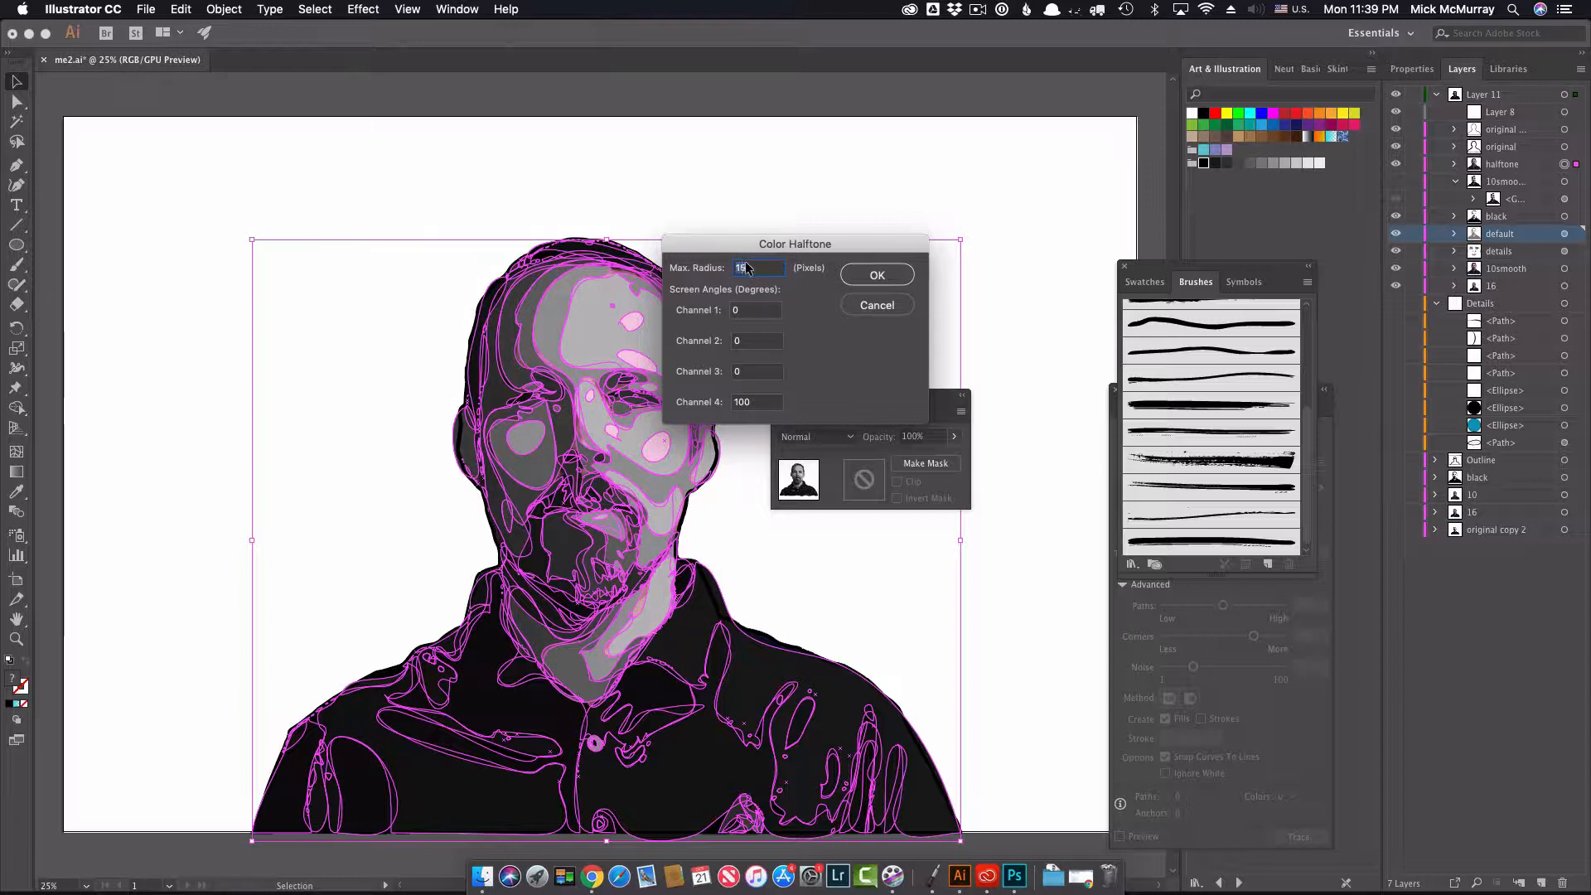
{"action": "left_click", "coordinate": [755, 265]}
{"action": "left_click", "coordinate": [868, 276]}
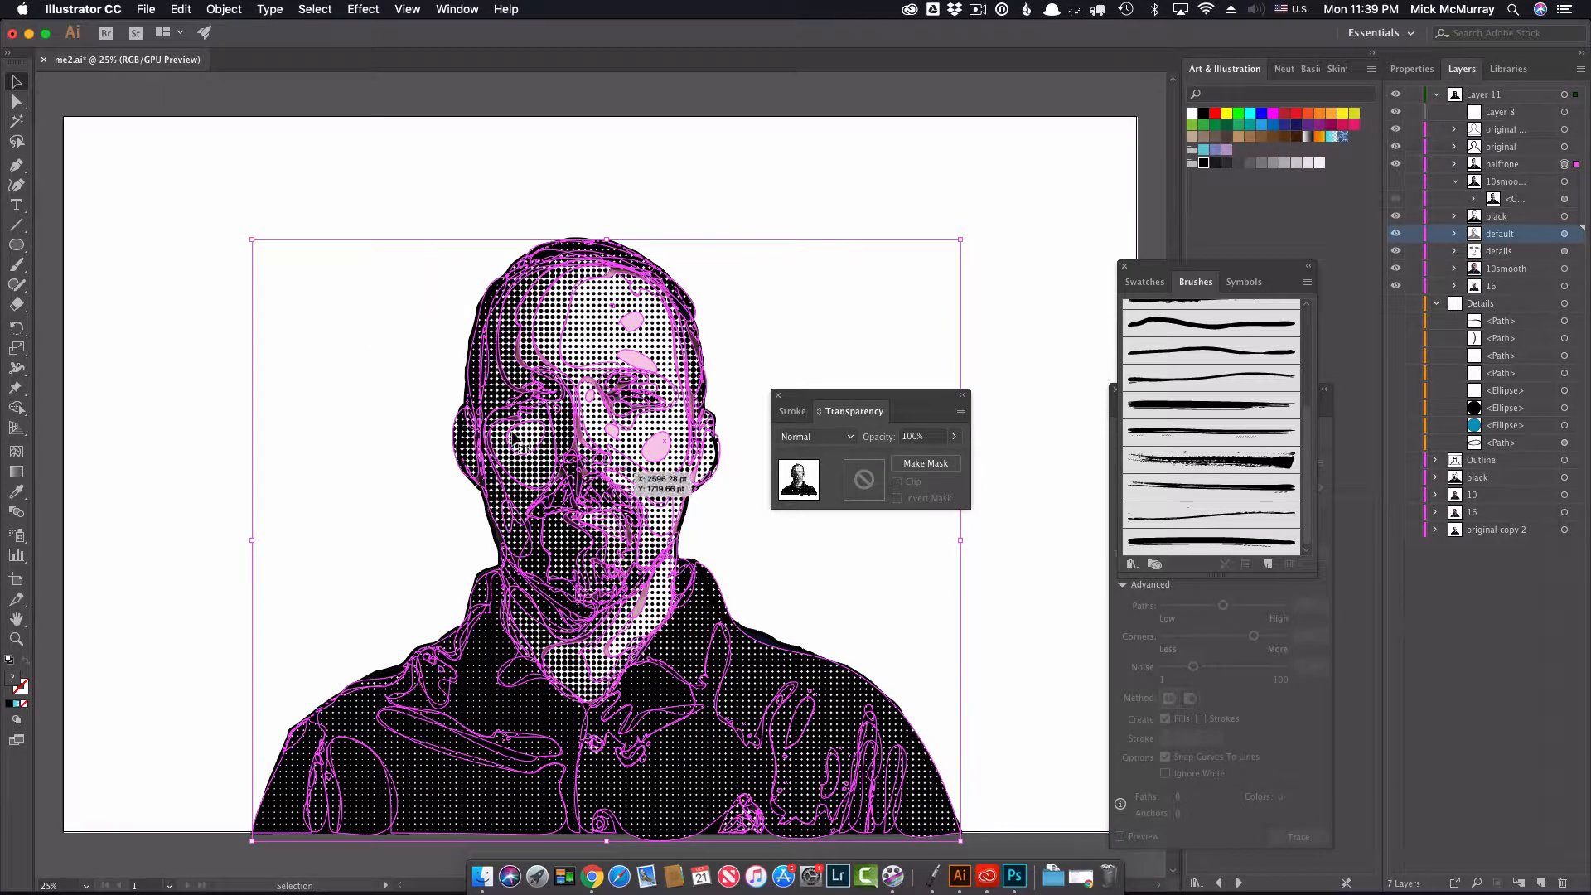
{"action": "left_click", "coordinate": [217, 308]}
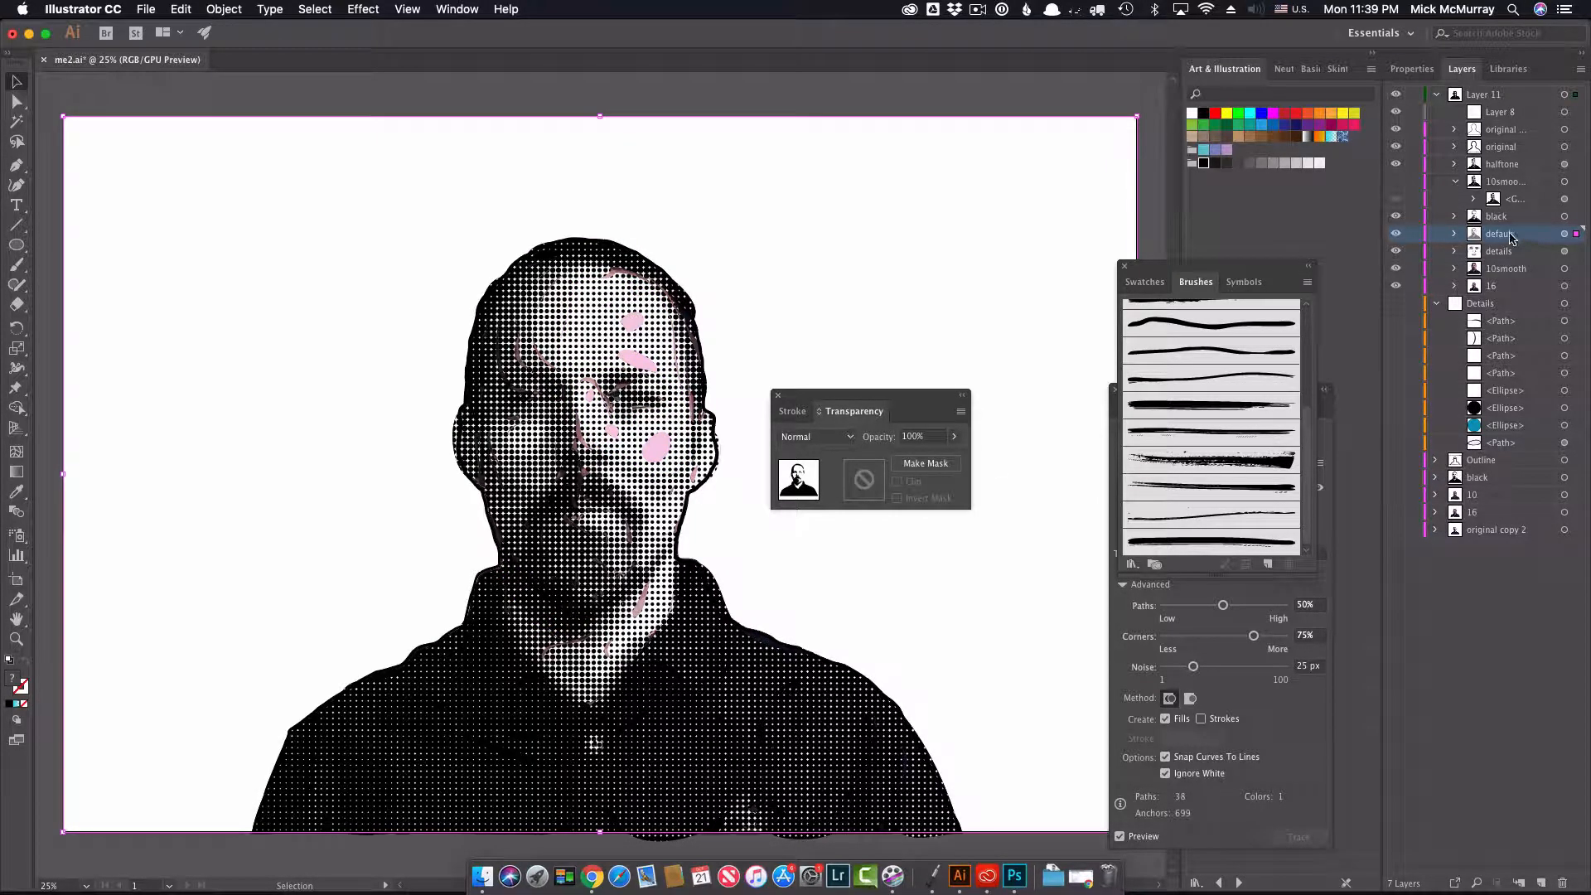
Step: Set the blending mode of the halftone sublayer to Darken
{"action": "left_click", "coordinate": [1565, 165]}
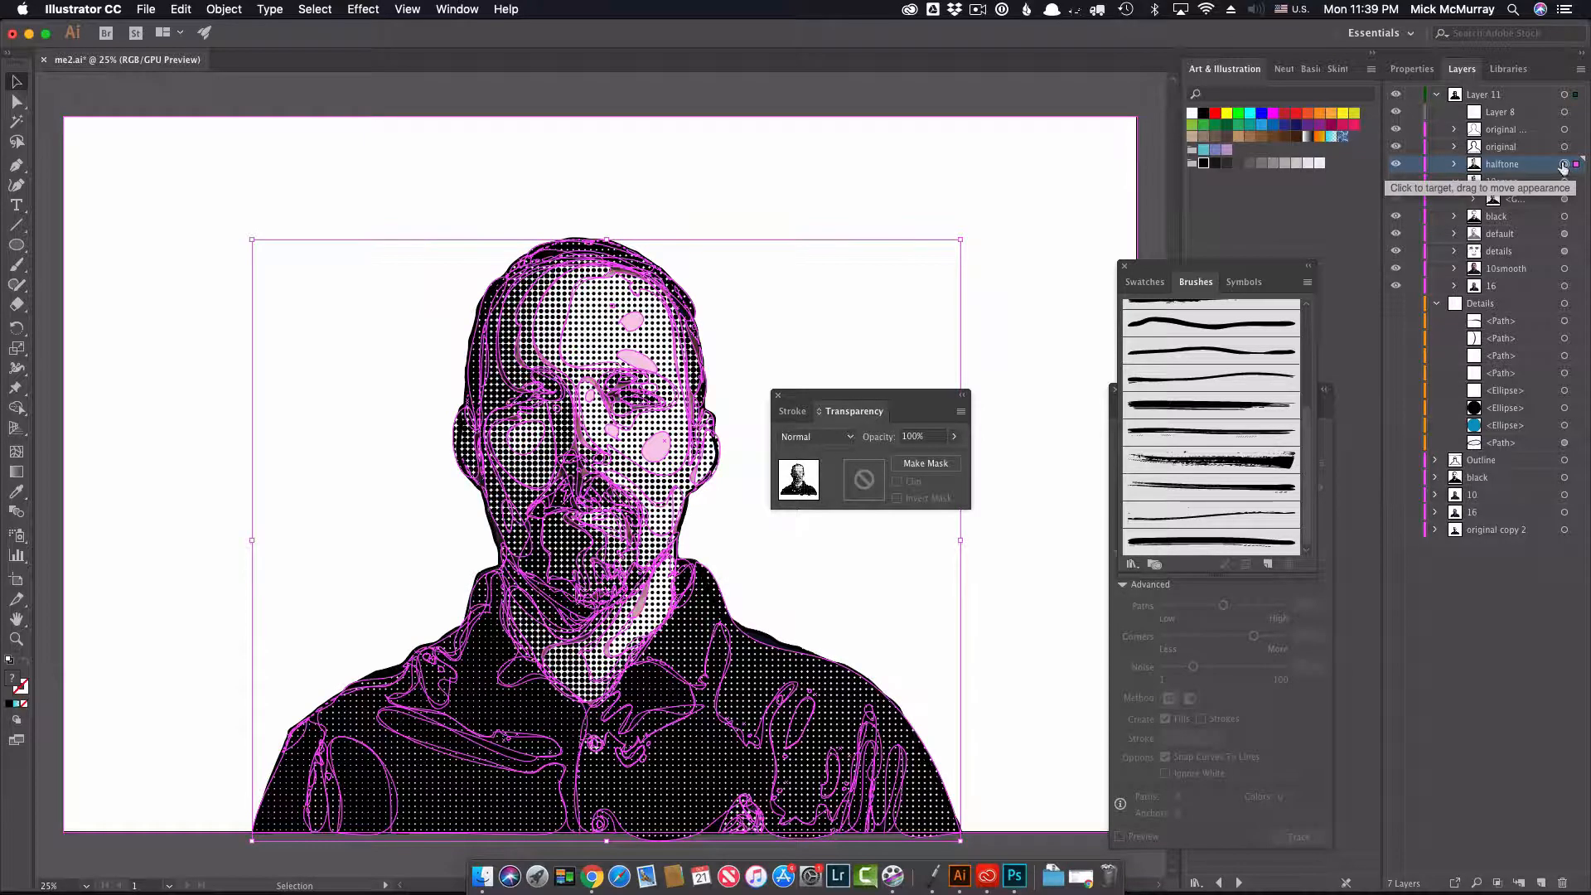
{"action": "left_click", "coordinate": [458, 9]}
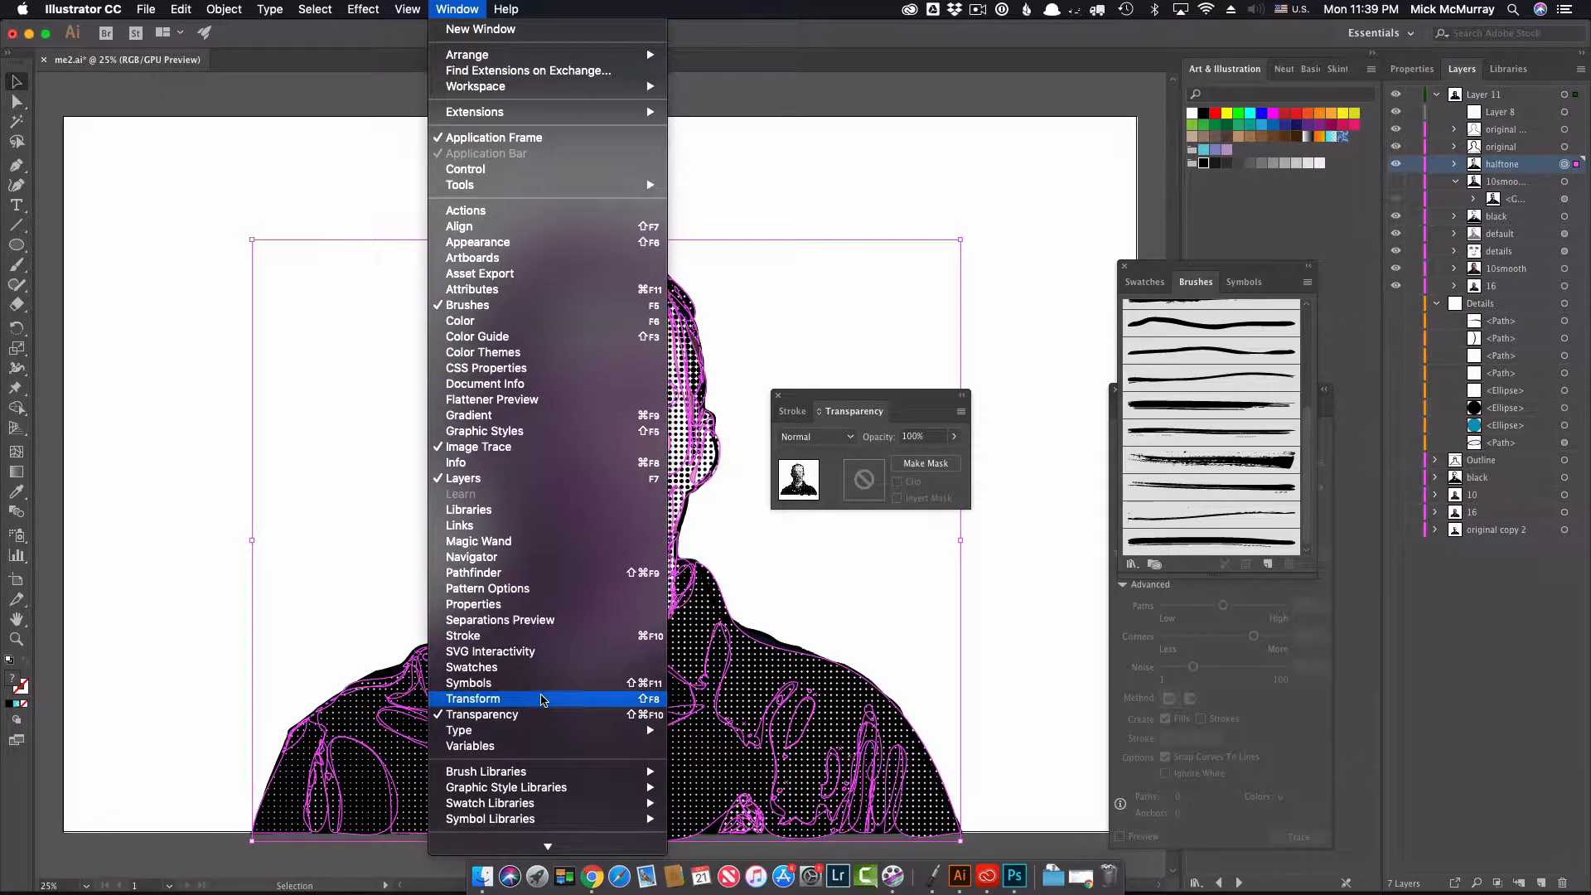
{"action": "left_click", "coordinate": [543, 714]}
{"action": "left_click", "coordinate": [458, 11]}
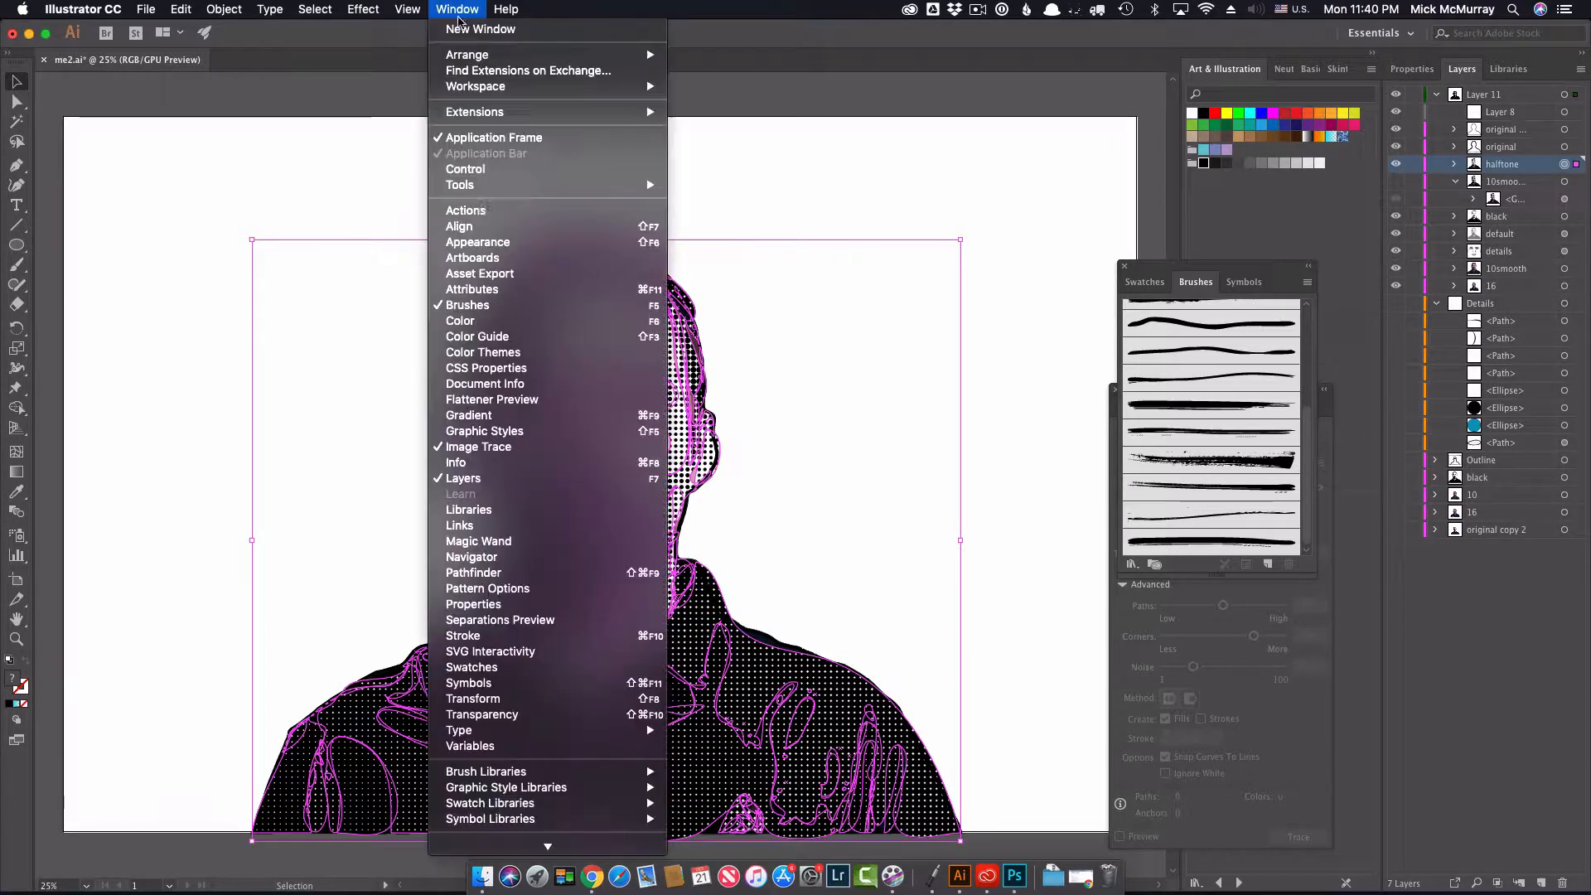
{"action": "left_click", "coordinate": [481, 714]}
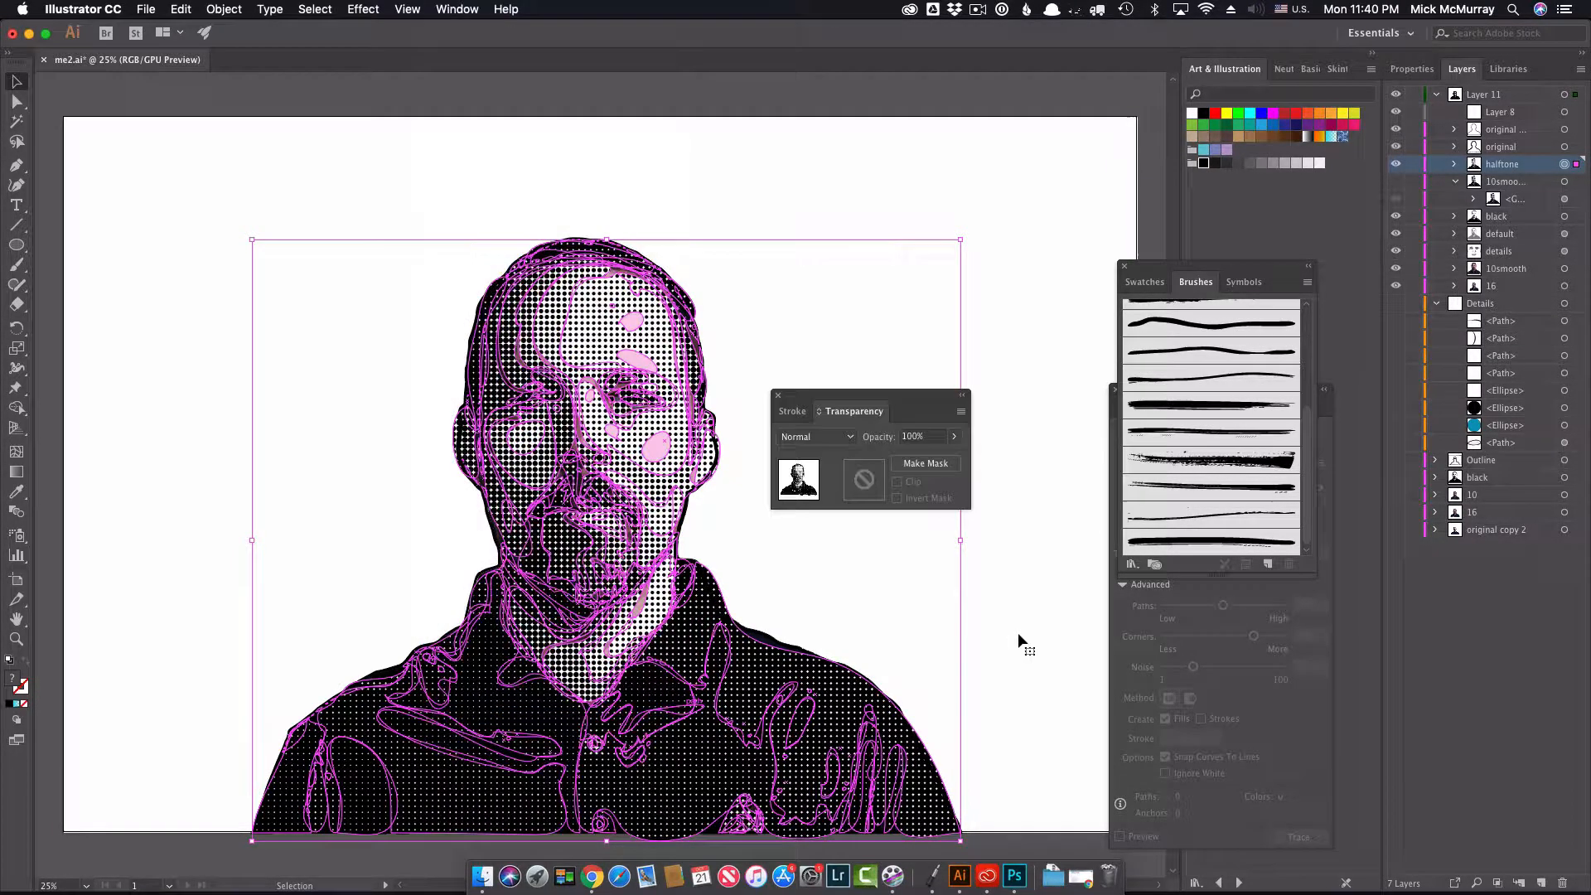
{"action": "left_click", "coordinate": [803, 437]}
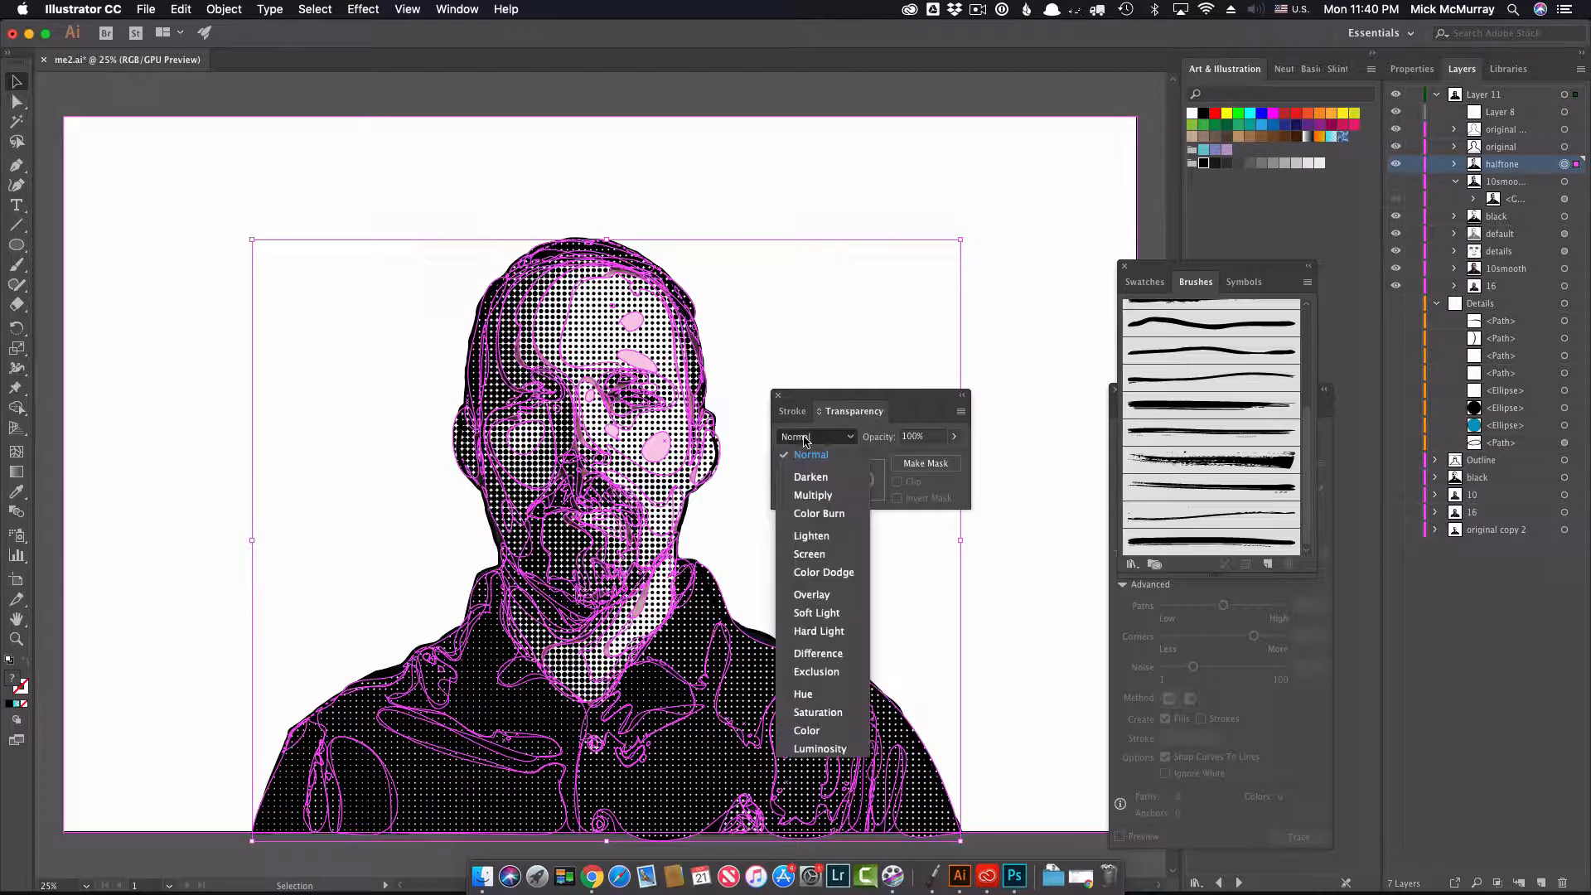
{"action": "left_click", "coordinate": [824, 487]}
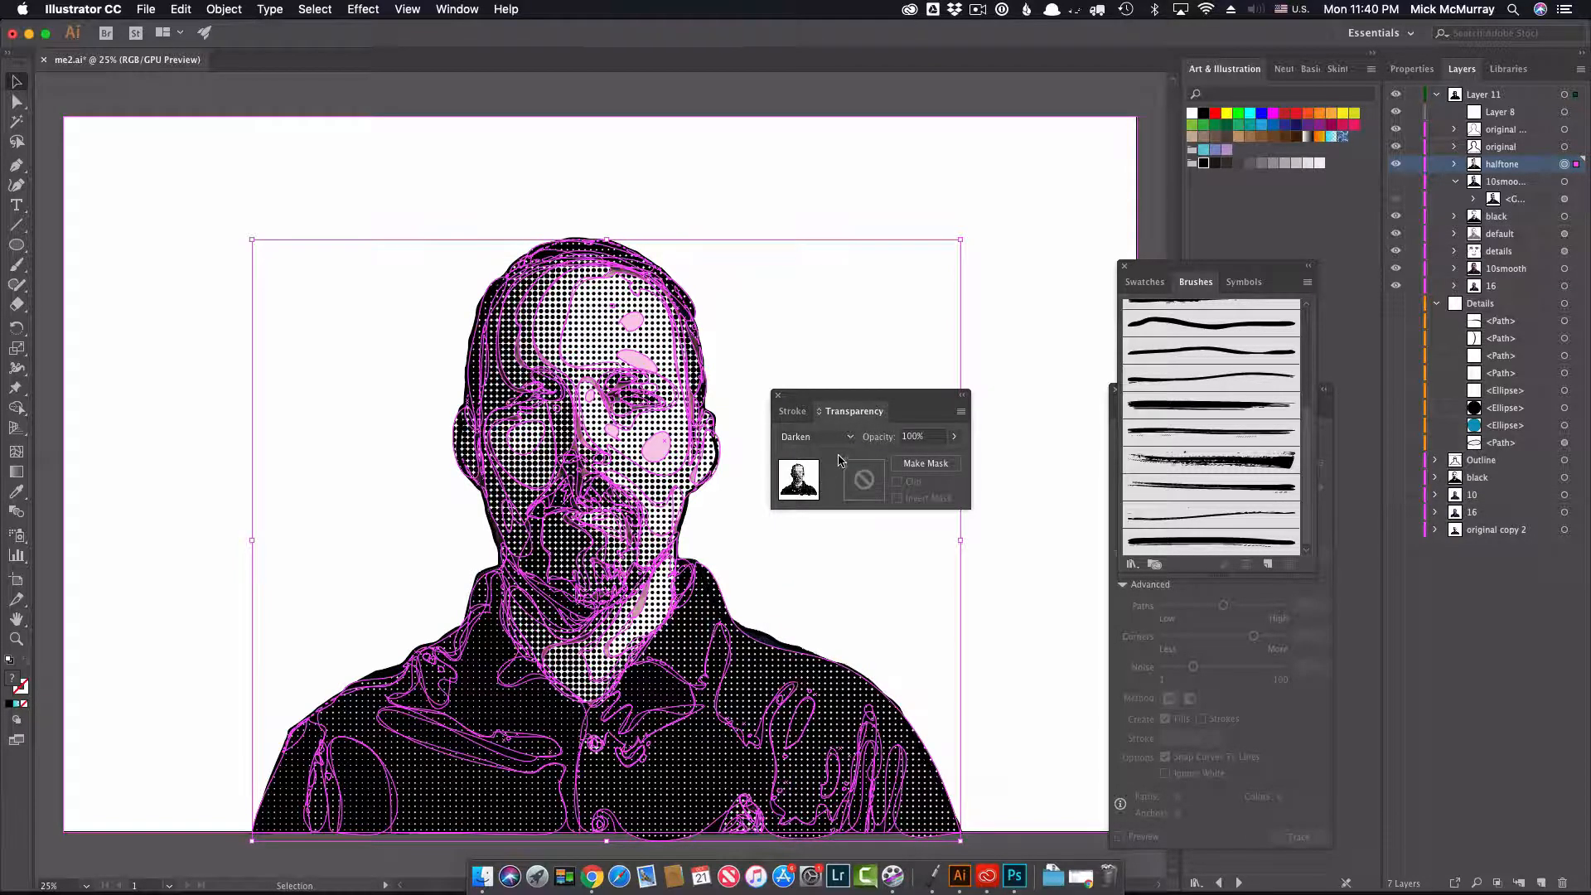
Step: Reduce the opacity of the halftone sublayer to 37% and clear its selection
{"action": "left_click", "coordinate": [954, 436]}
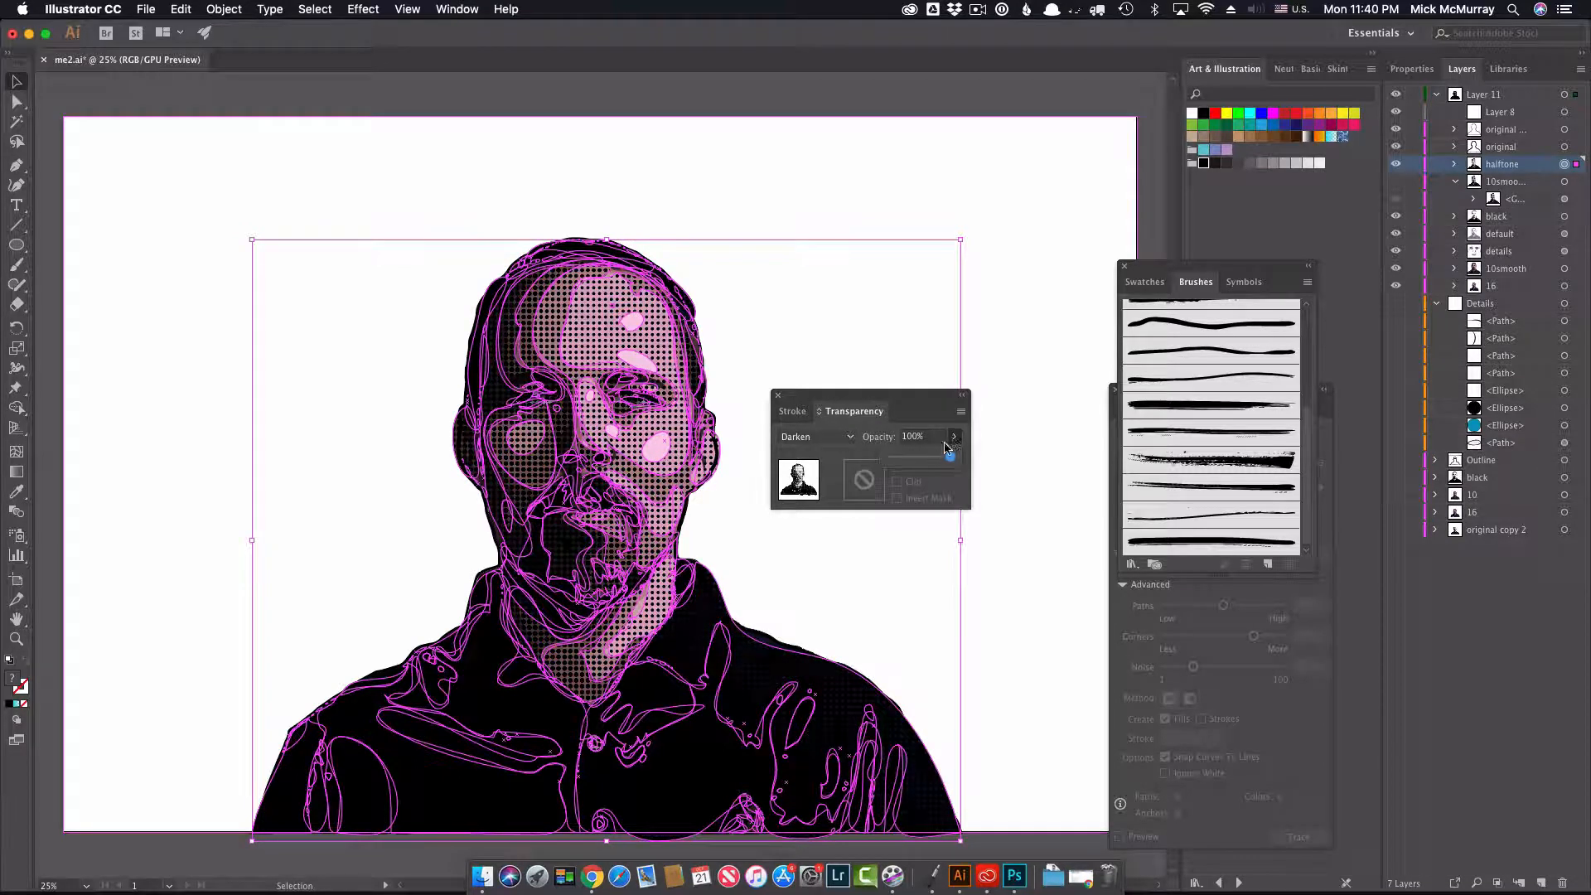
{"action": "left_click_drag", "start_coordinate": [944, 445], "coordinate": [929, 456]}
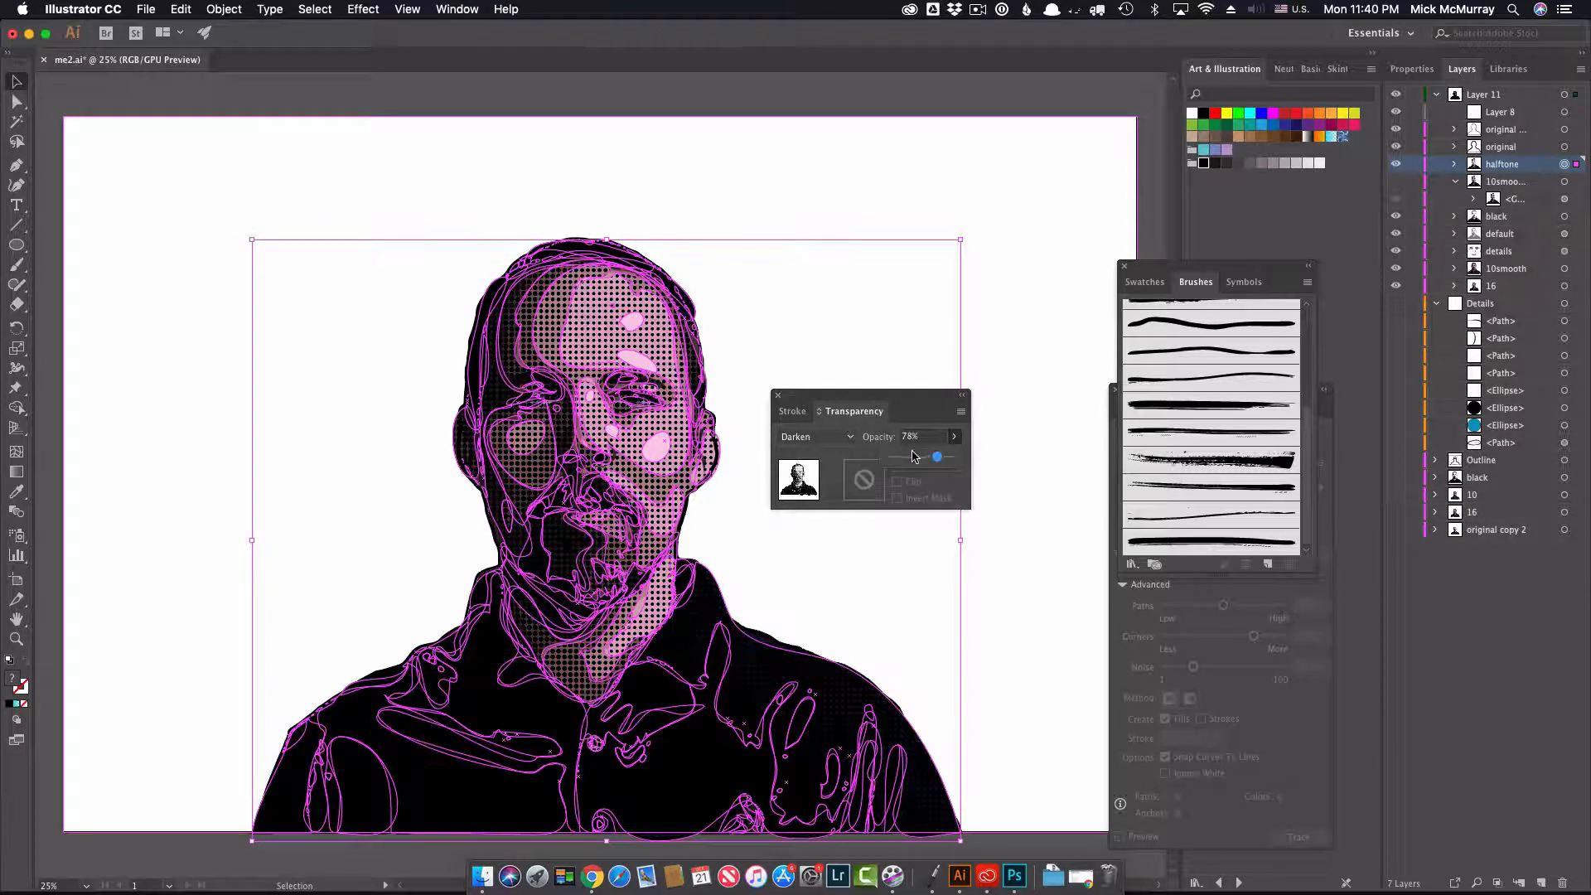
{"action": "left_click_drag", "start_coordinate": [913, 456], "coordinate": [907, 457]}
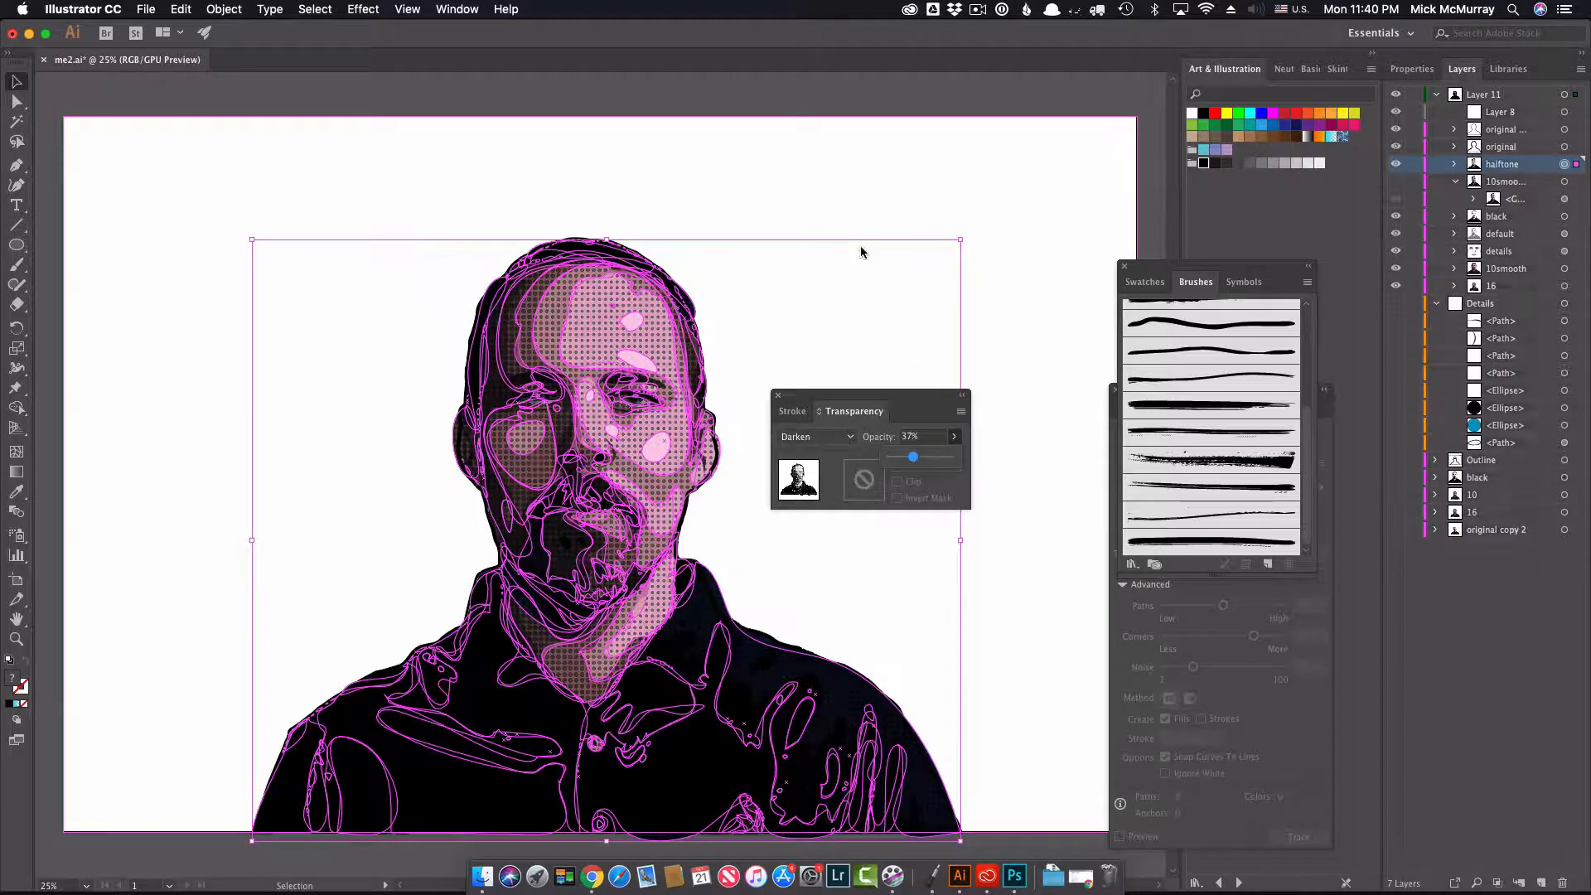
{"action": "left_click", "coordinate": [854, 183]}
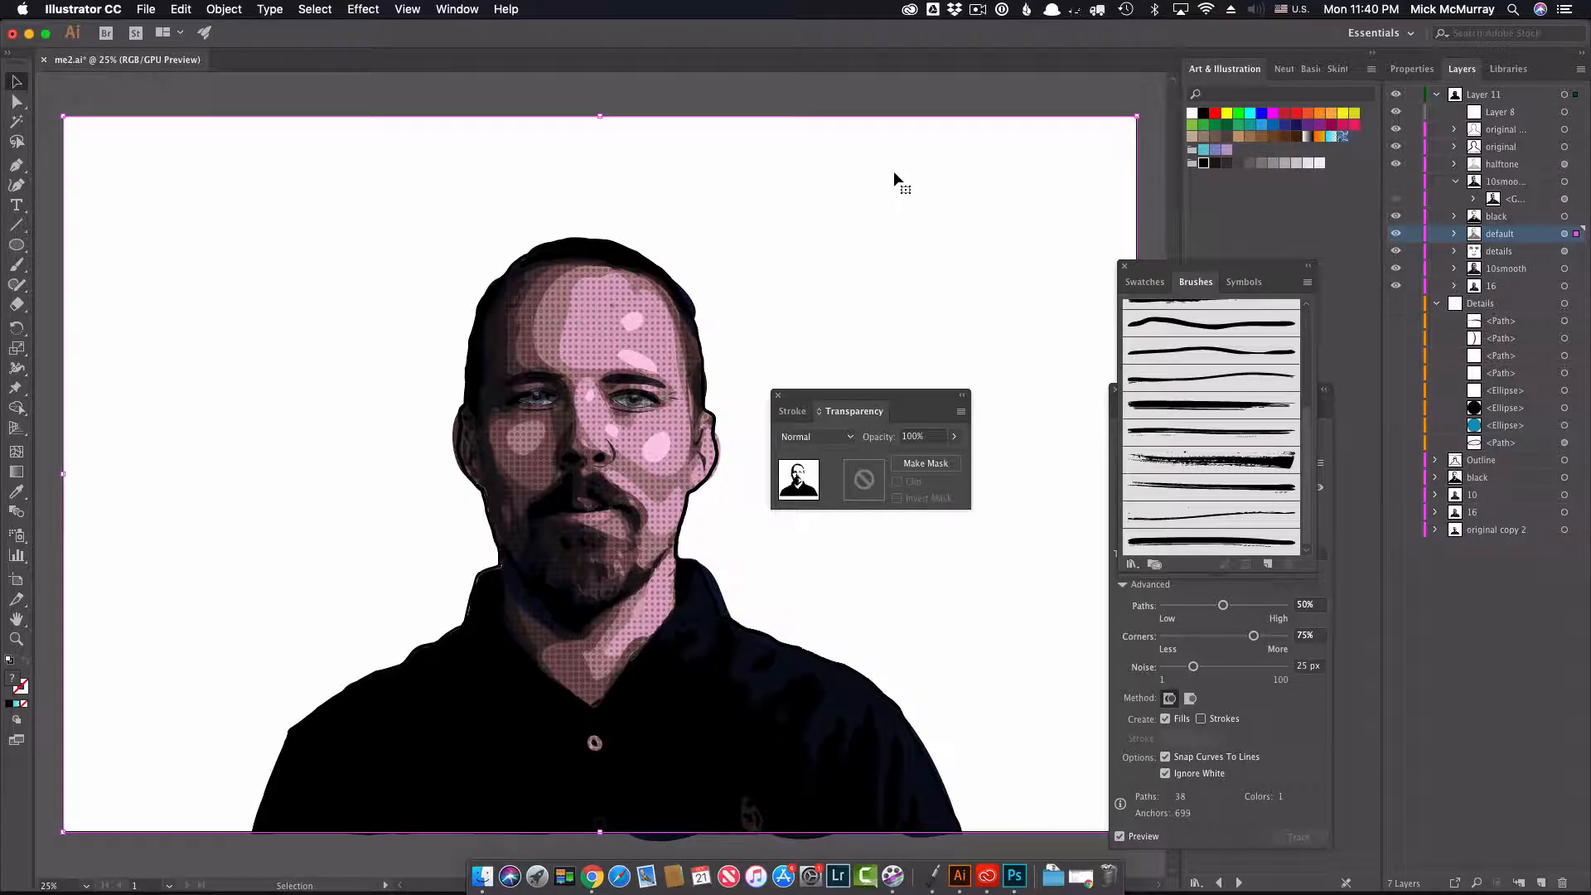
Step: Switch to Chrome and bring up the browser window holding the "illustrator pattern swatches scale" search
{"action": "key", "text": "super+Tab"}
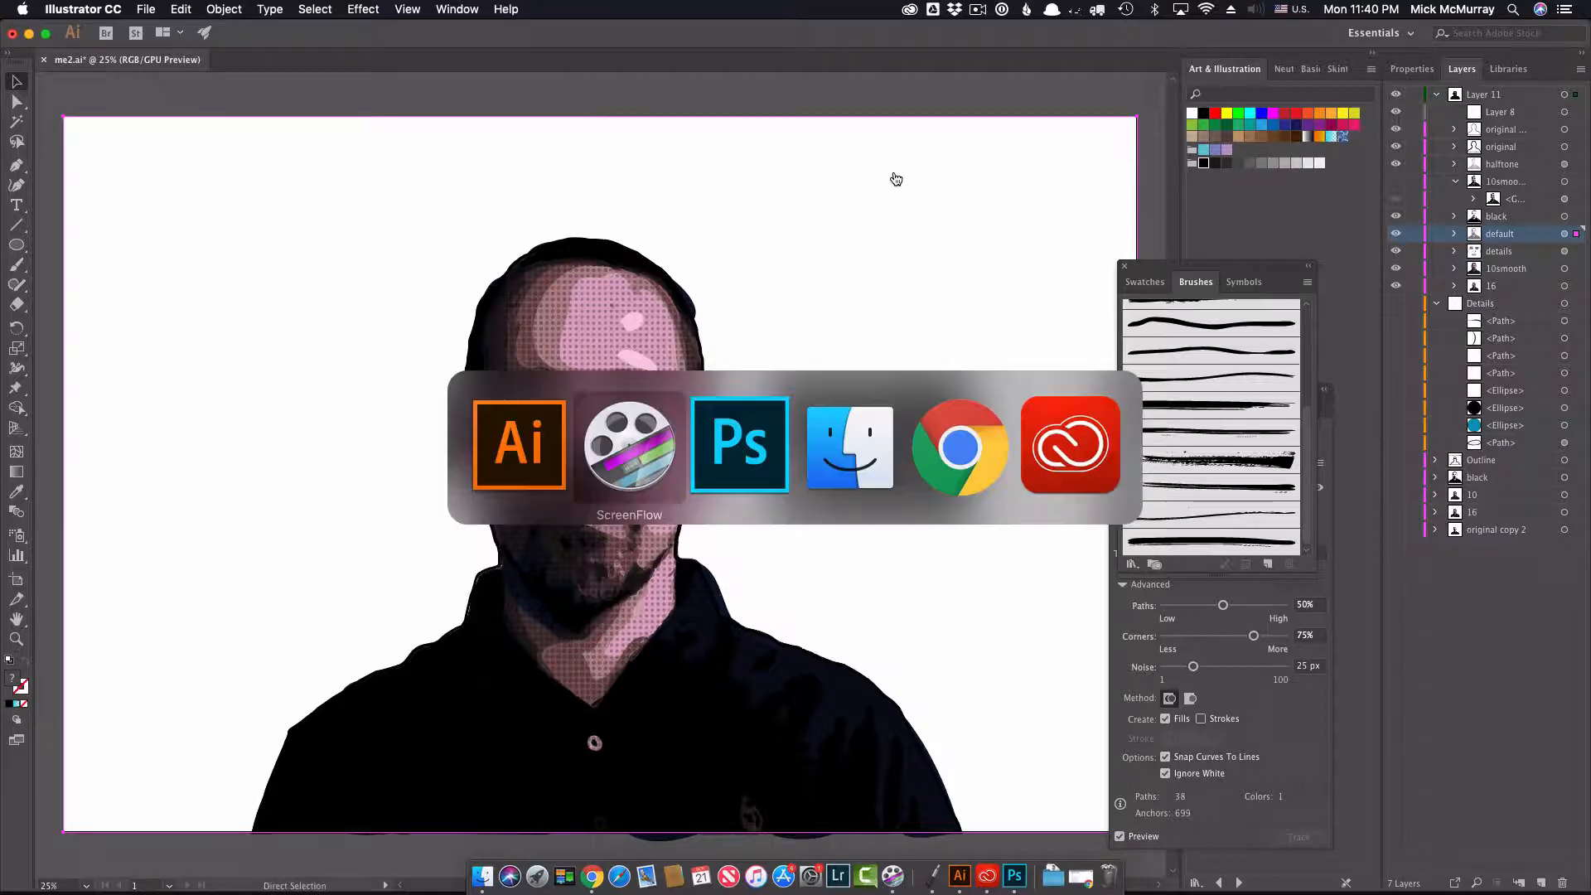
{"action": "key", "text": "super+Tab"}
{"action": "key", "text": "super+Tab"}
{"action": "key", "text": "super+Tab"}
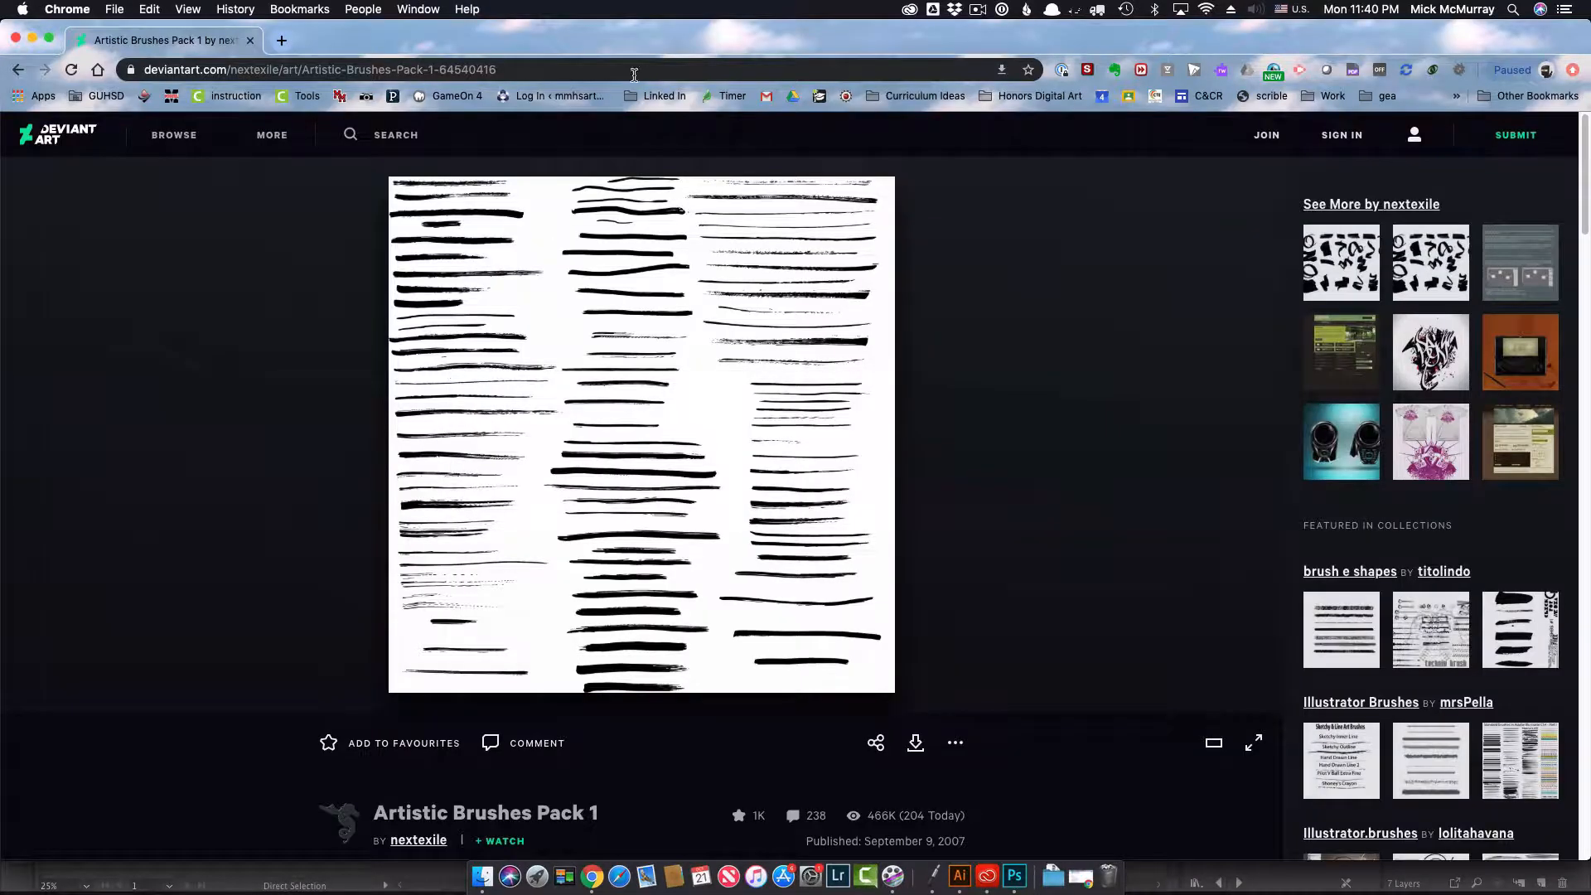
{"action": "key", "text": "super+grave"}
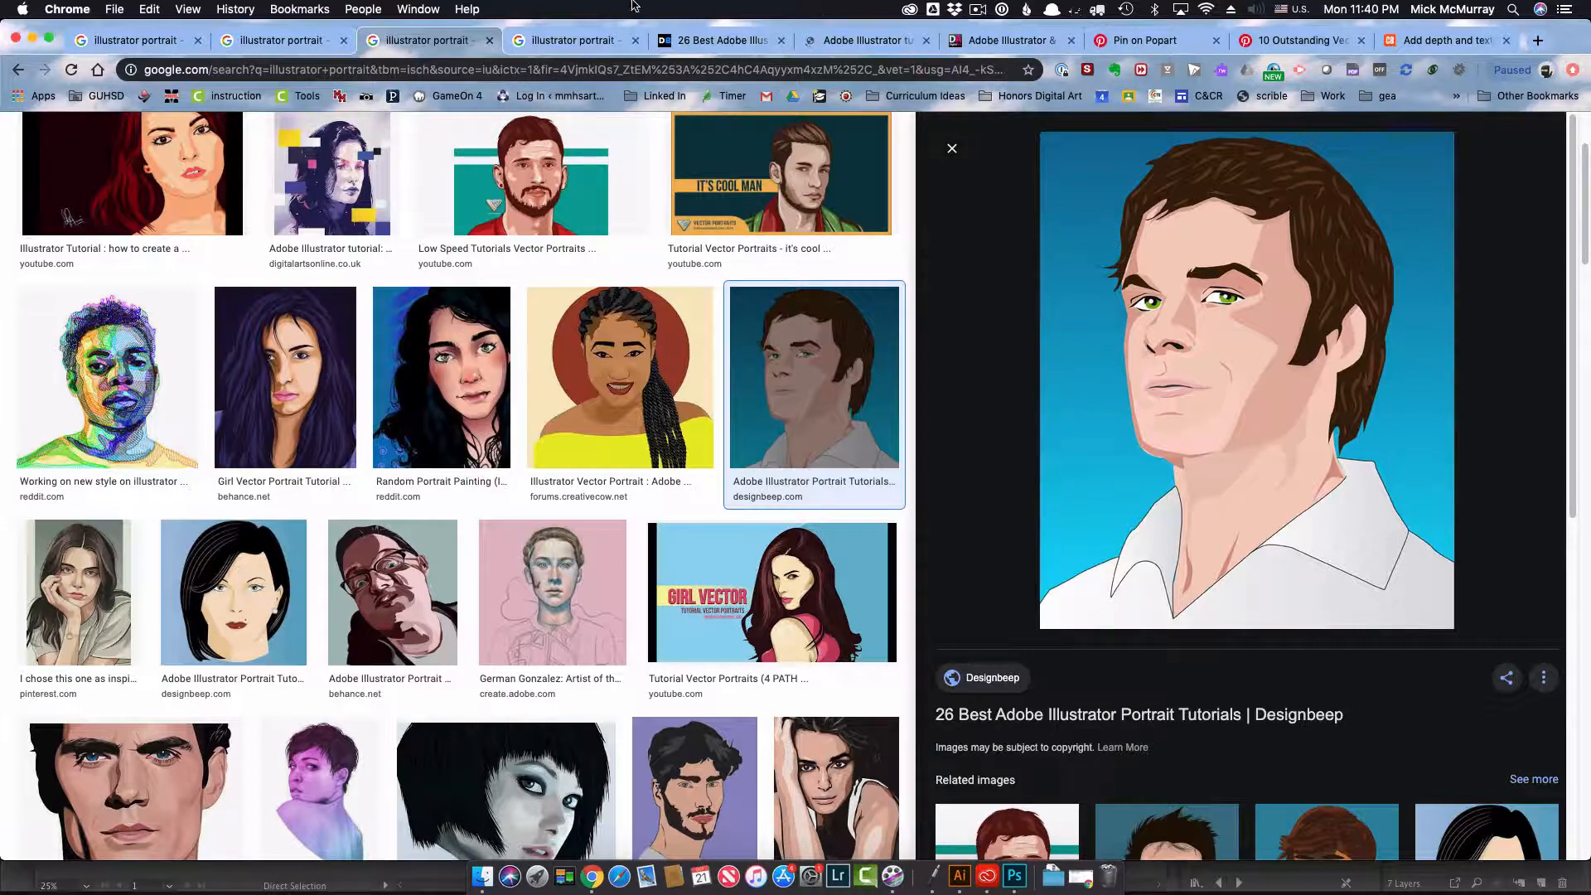
{"action": "left_click_drag", "start_coordinate": [298, 26], "coordinate": [344, 10]}
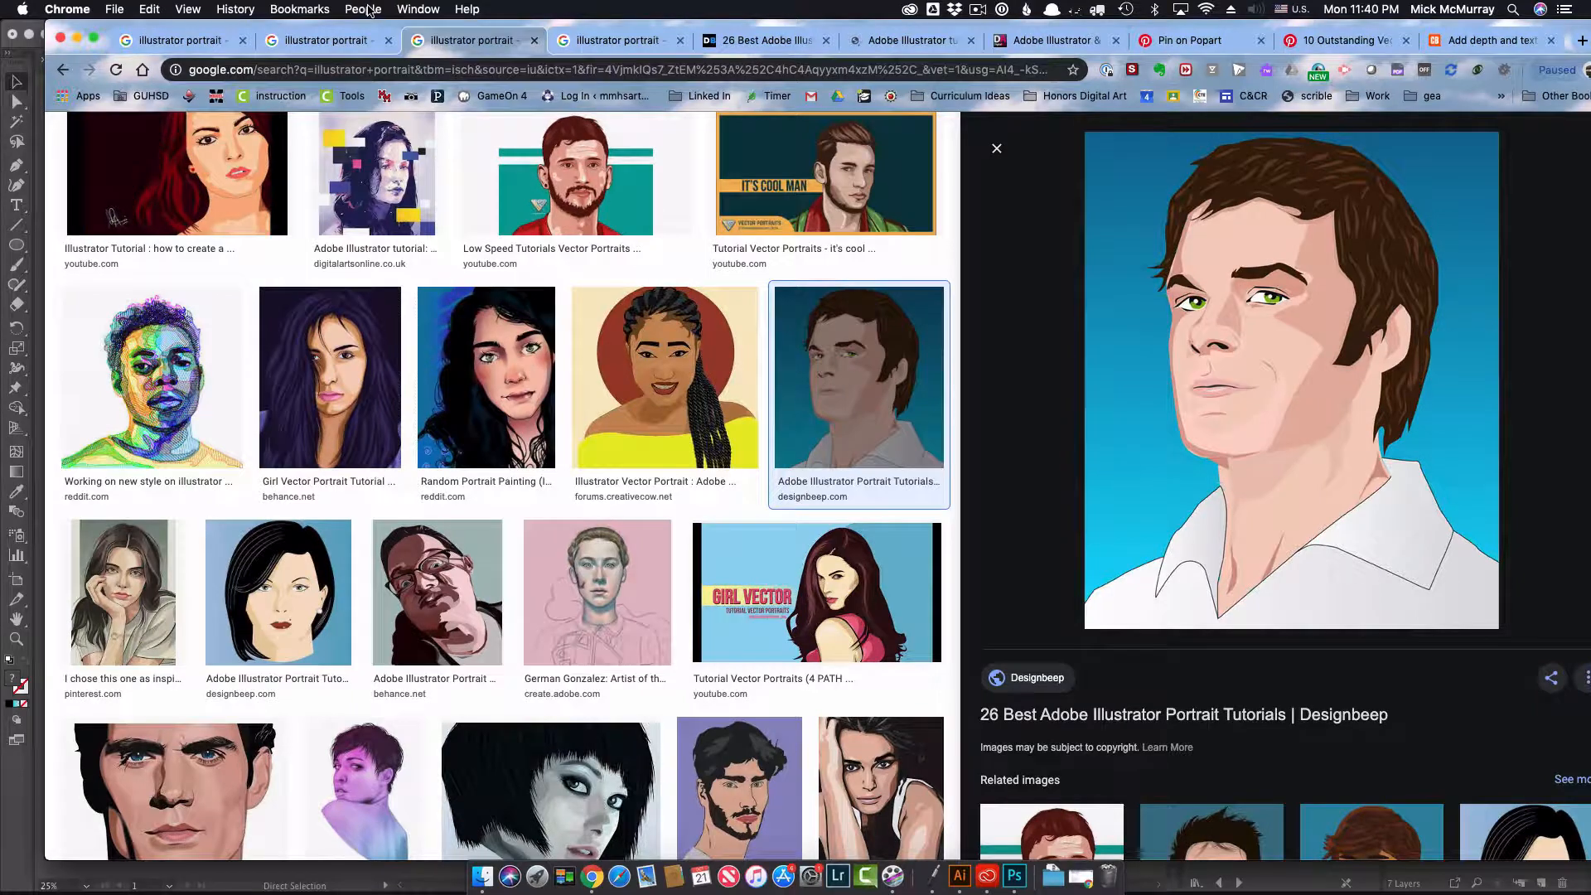
{"action": "left_click", "coordinate": [1082, 877]}
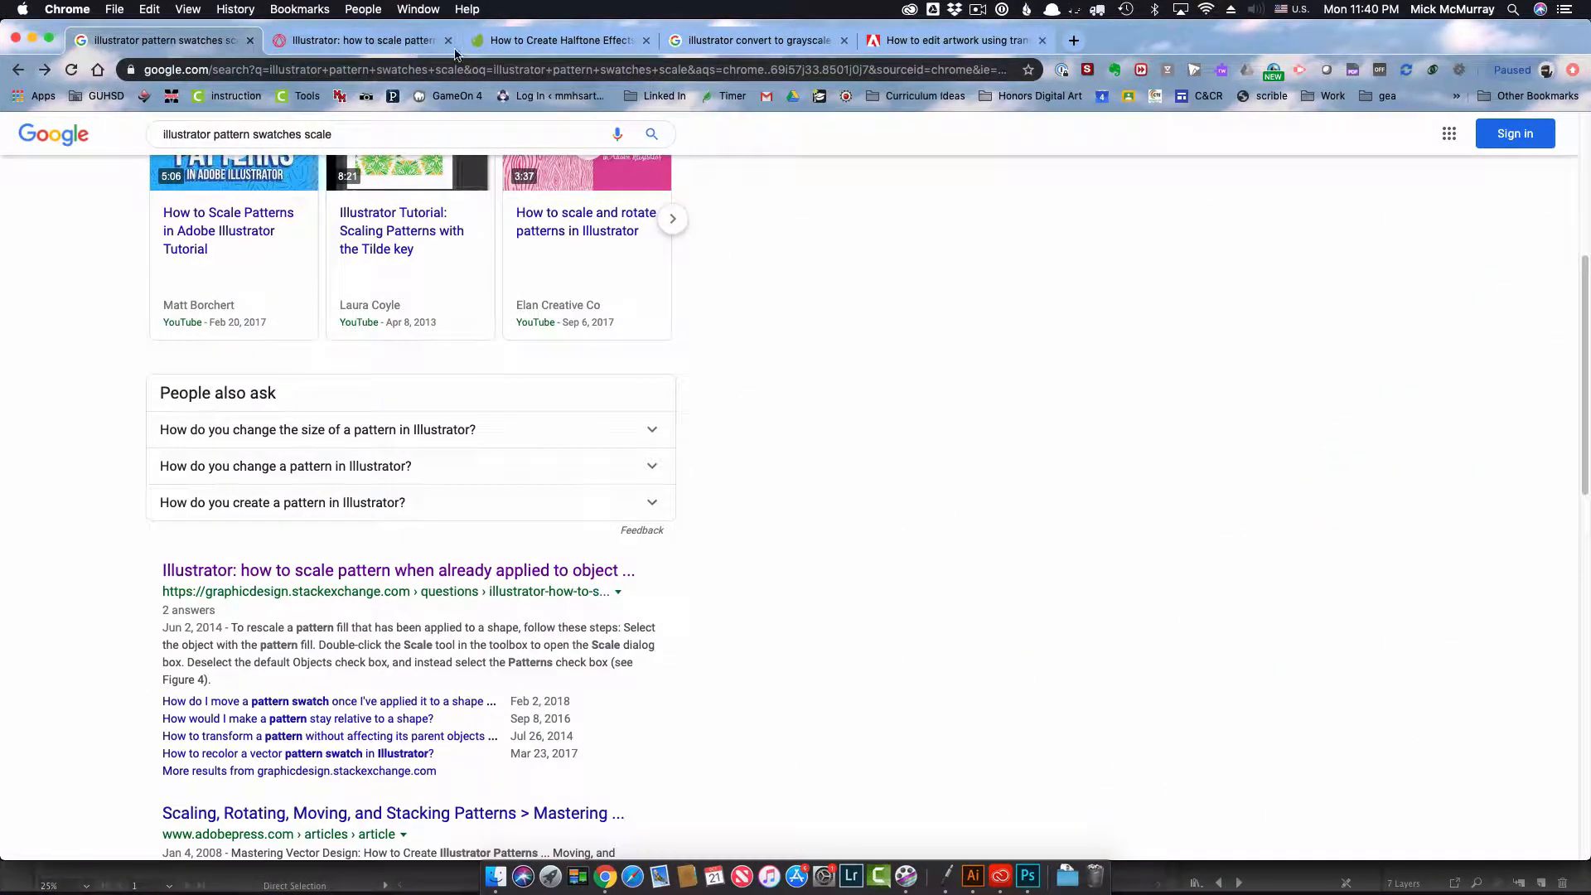
Step: Review the open reference pages on halftone effects, grayscale conversion, transparency and blending modes, and pattern scaling
{"action": "left_click", "coordinate": [556, 40]}
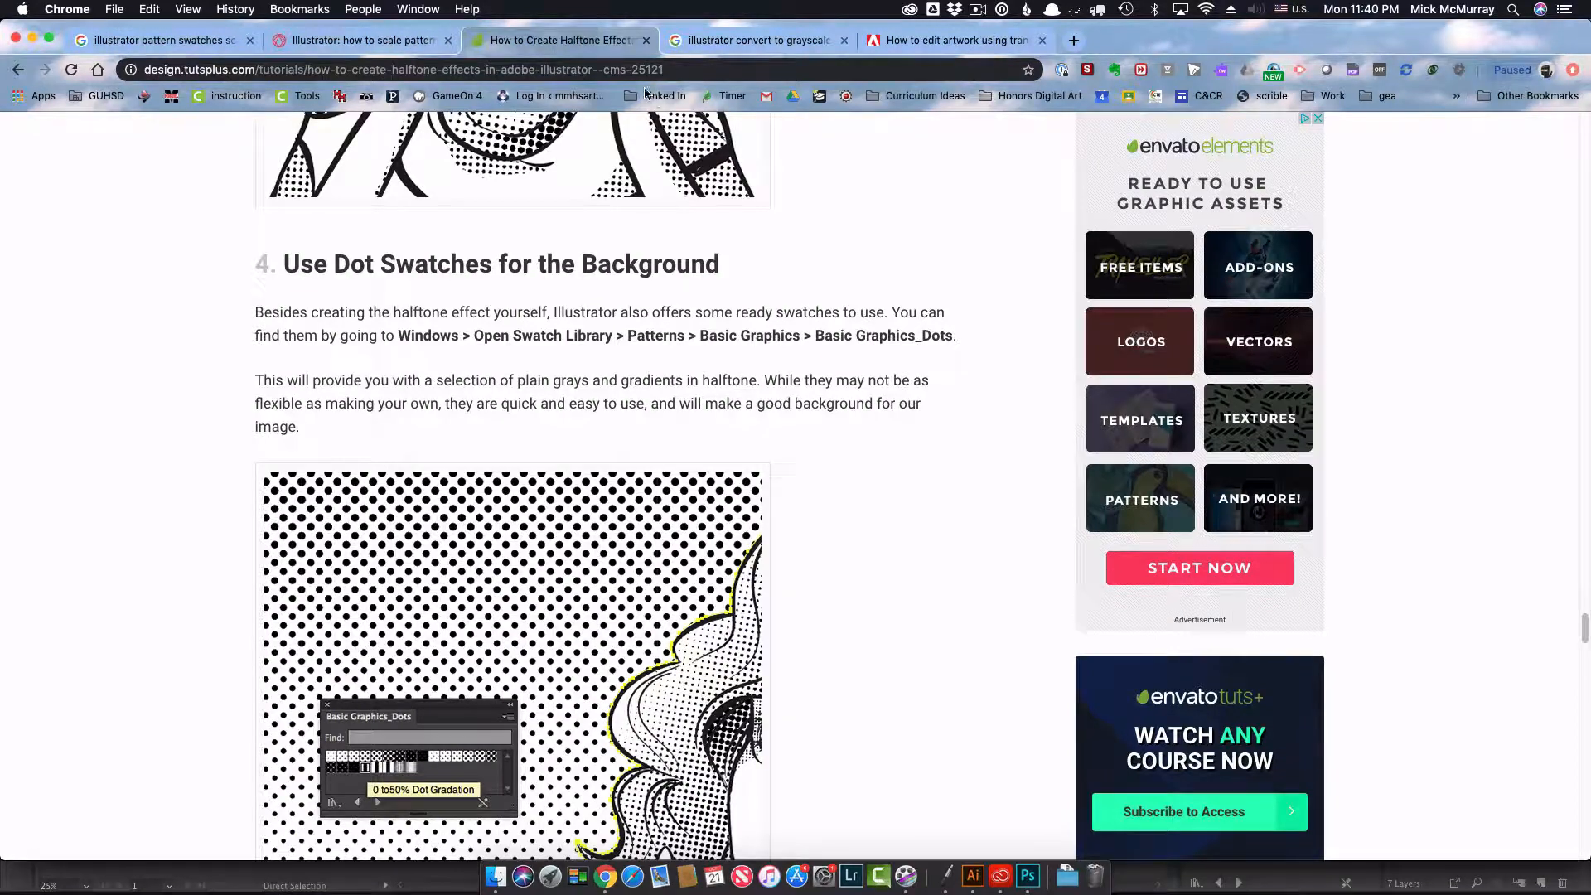
{"action": "left_click", "coordinate": [759, 40]}
{"action": "left_click", "coordinate": [950, 41]}
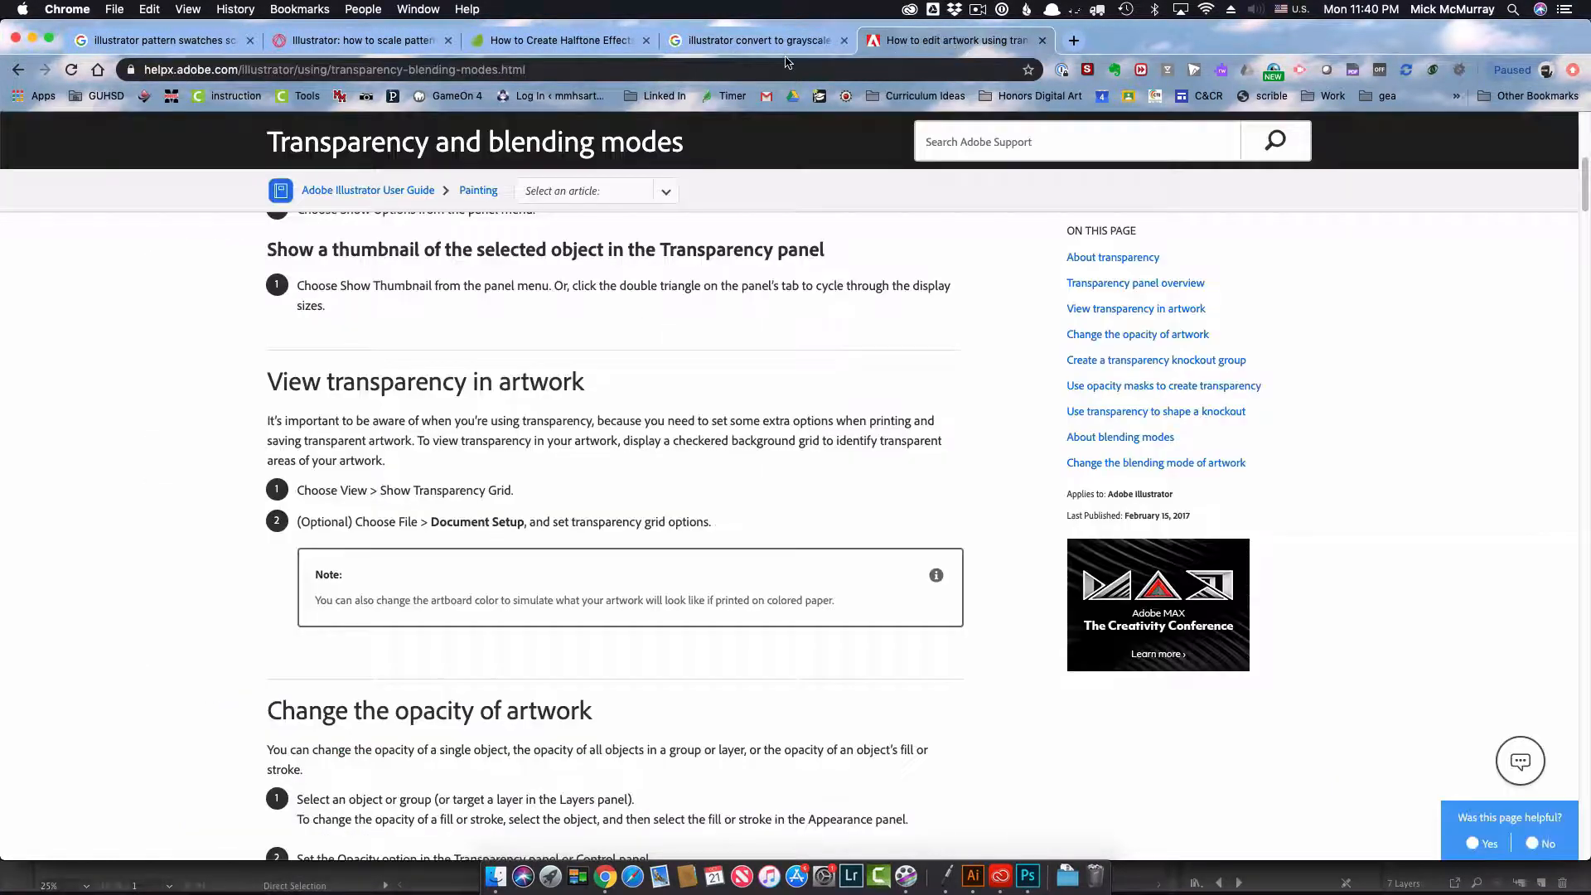
{"action": "left_click", "coordinate": [726, 40]}
{"action": "left_click", "coordinate": [543, 41]}
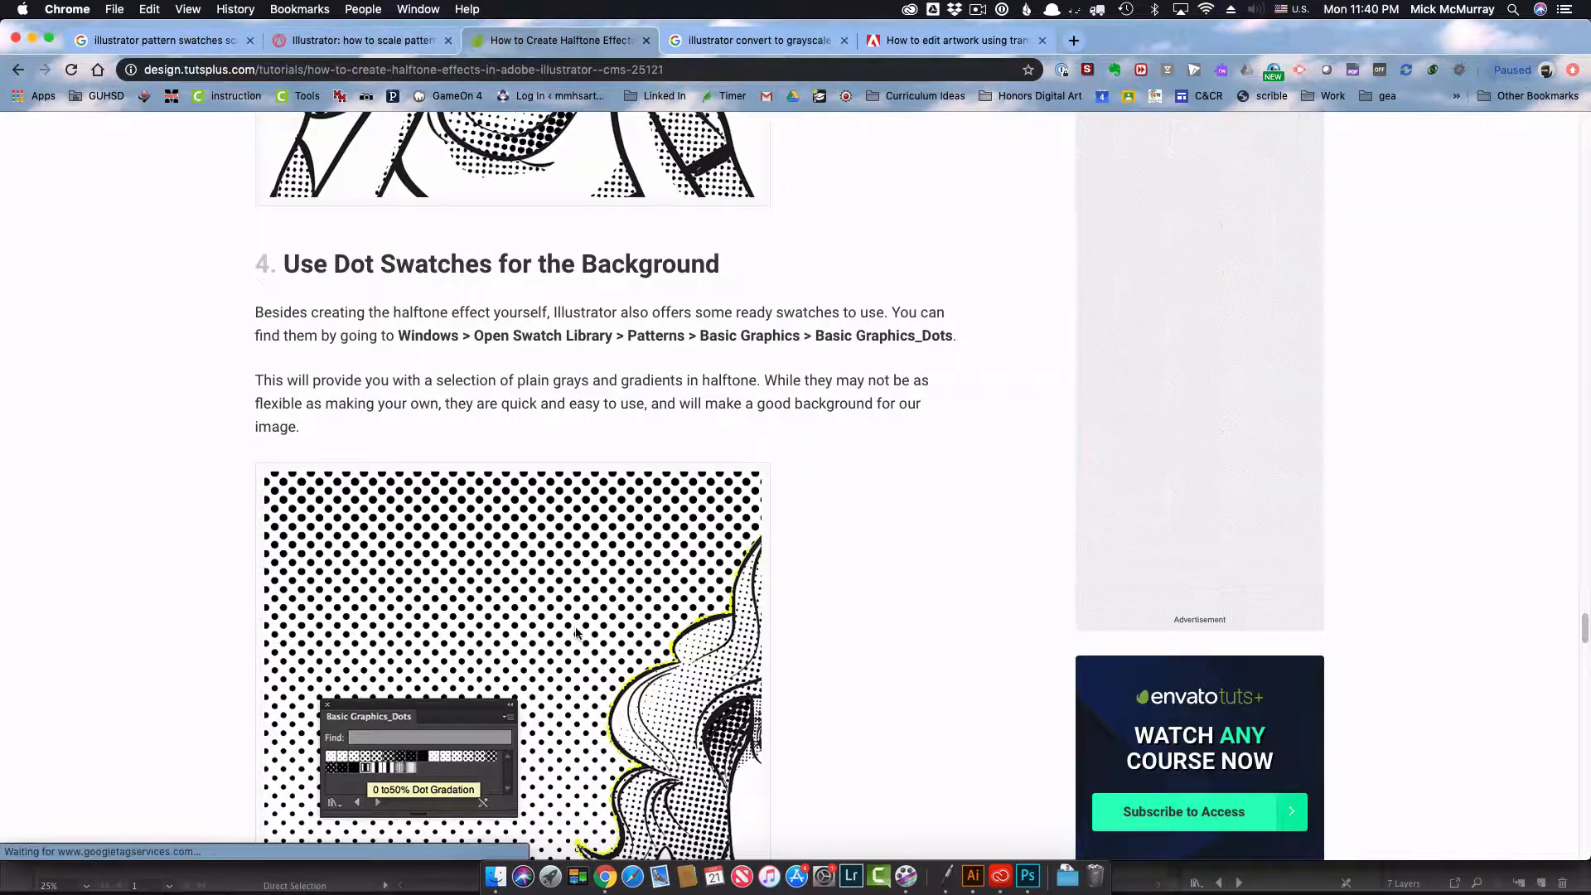
{"action": "scroll", "coordinate": [580, 701], "scroll_direction": "down", "scroll_amount": 10}
{"action": "scroll", "coordinate": [577, 700], "scroll_direction": "up", "scroll_amount": 15}
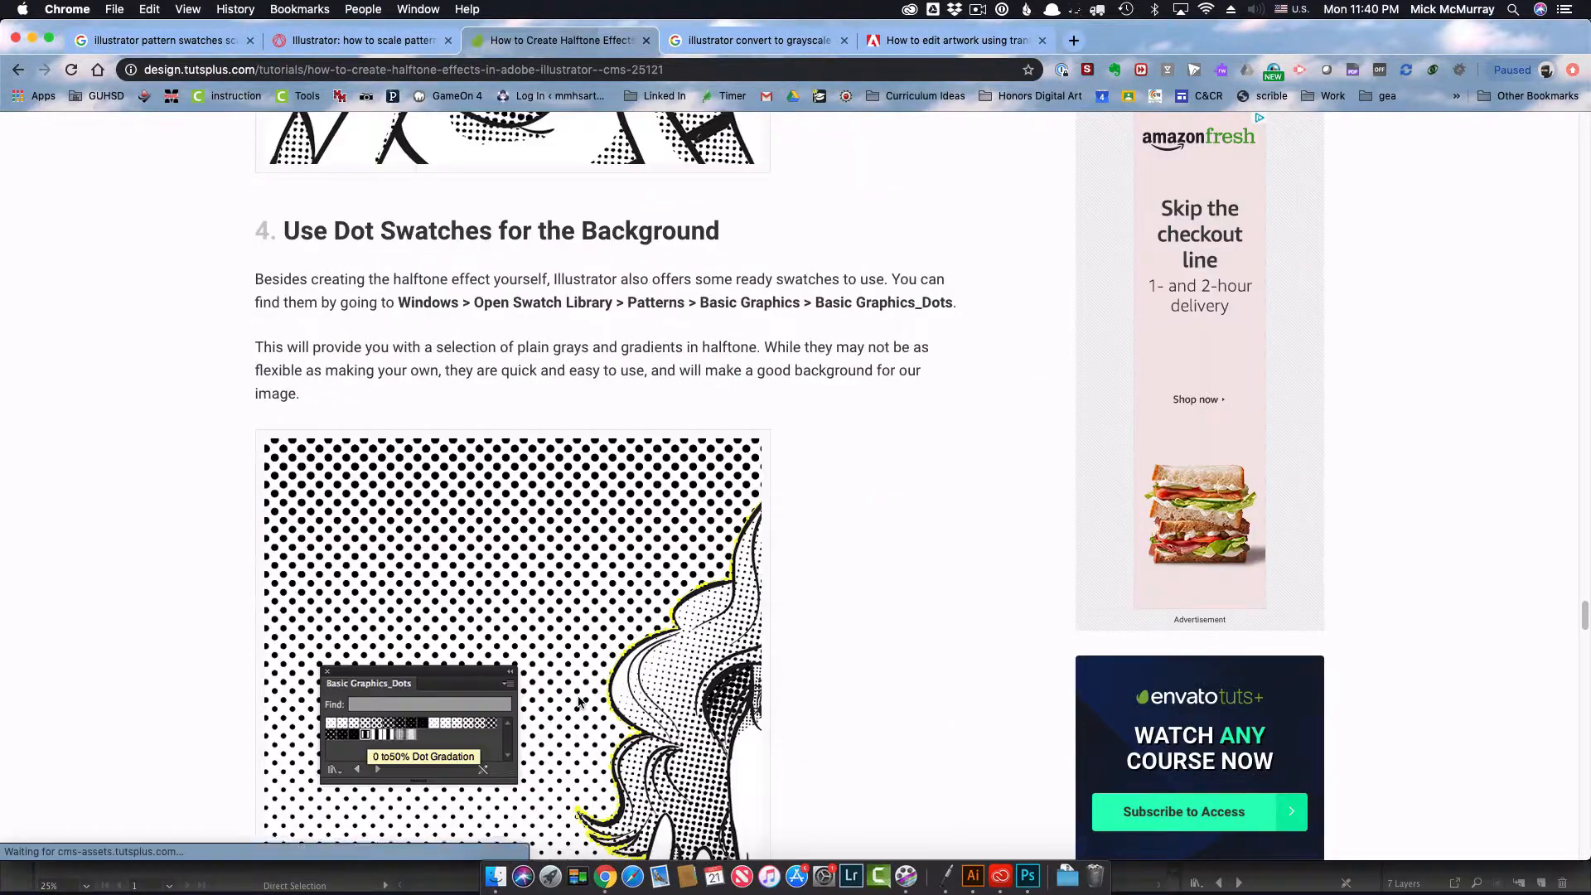
{"action": "scroll", "coordinate": [577, 700], "scroll_direction": "up", "scroll_amount": 10}
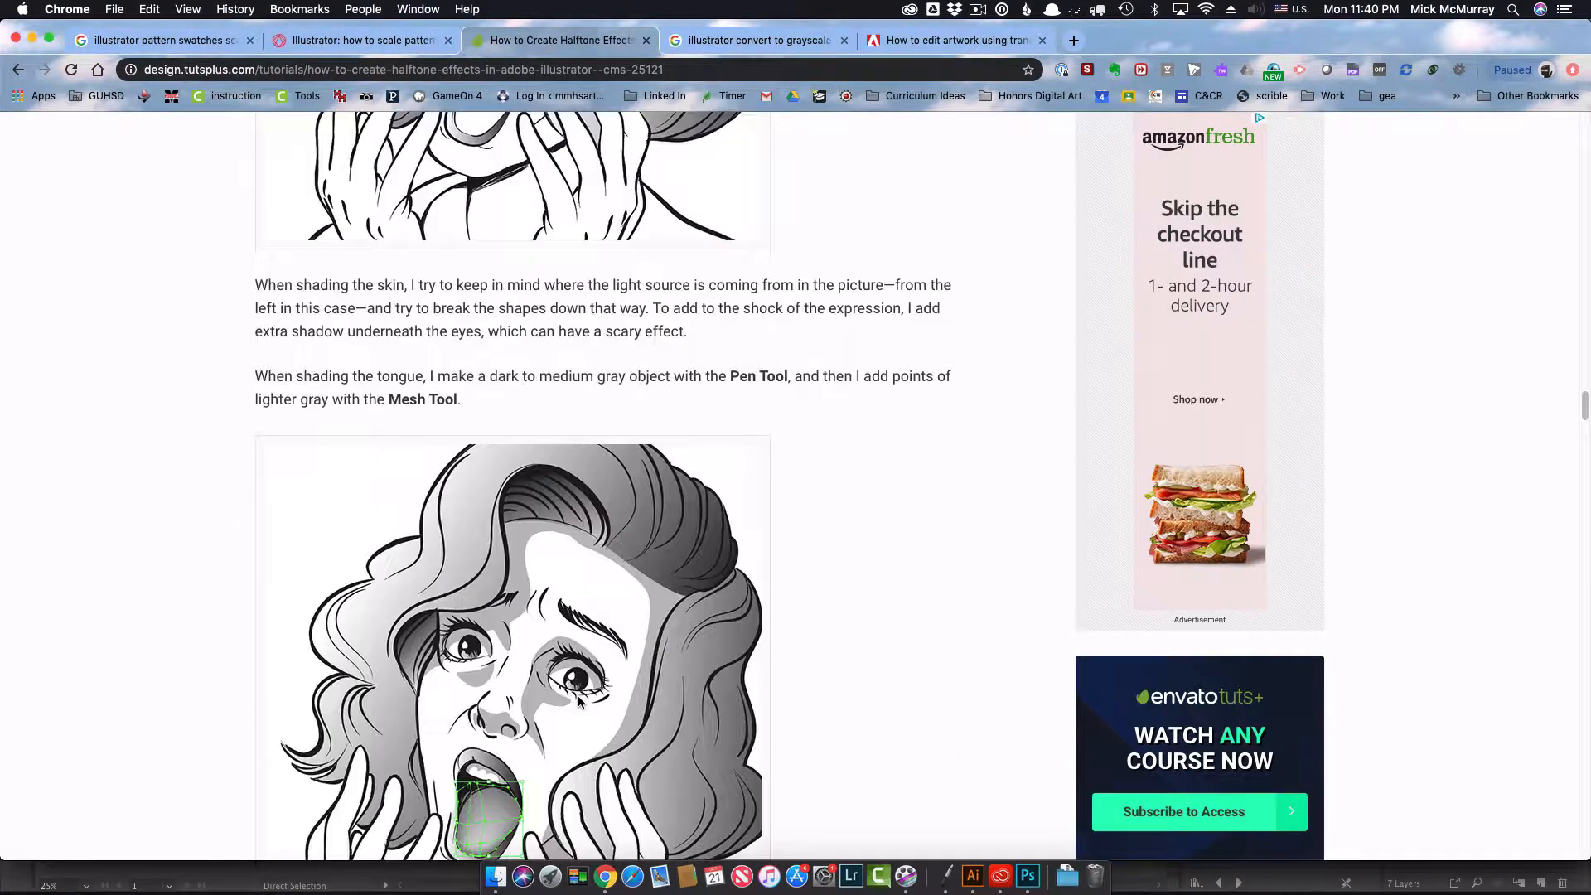
{"action": "left_click", "coordinate": [378, 45]}
{"action": "scroll", "coordinate": [345, 456], "scroll_direction": "up", "scroll_amount": 15}
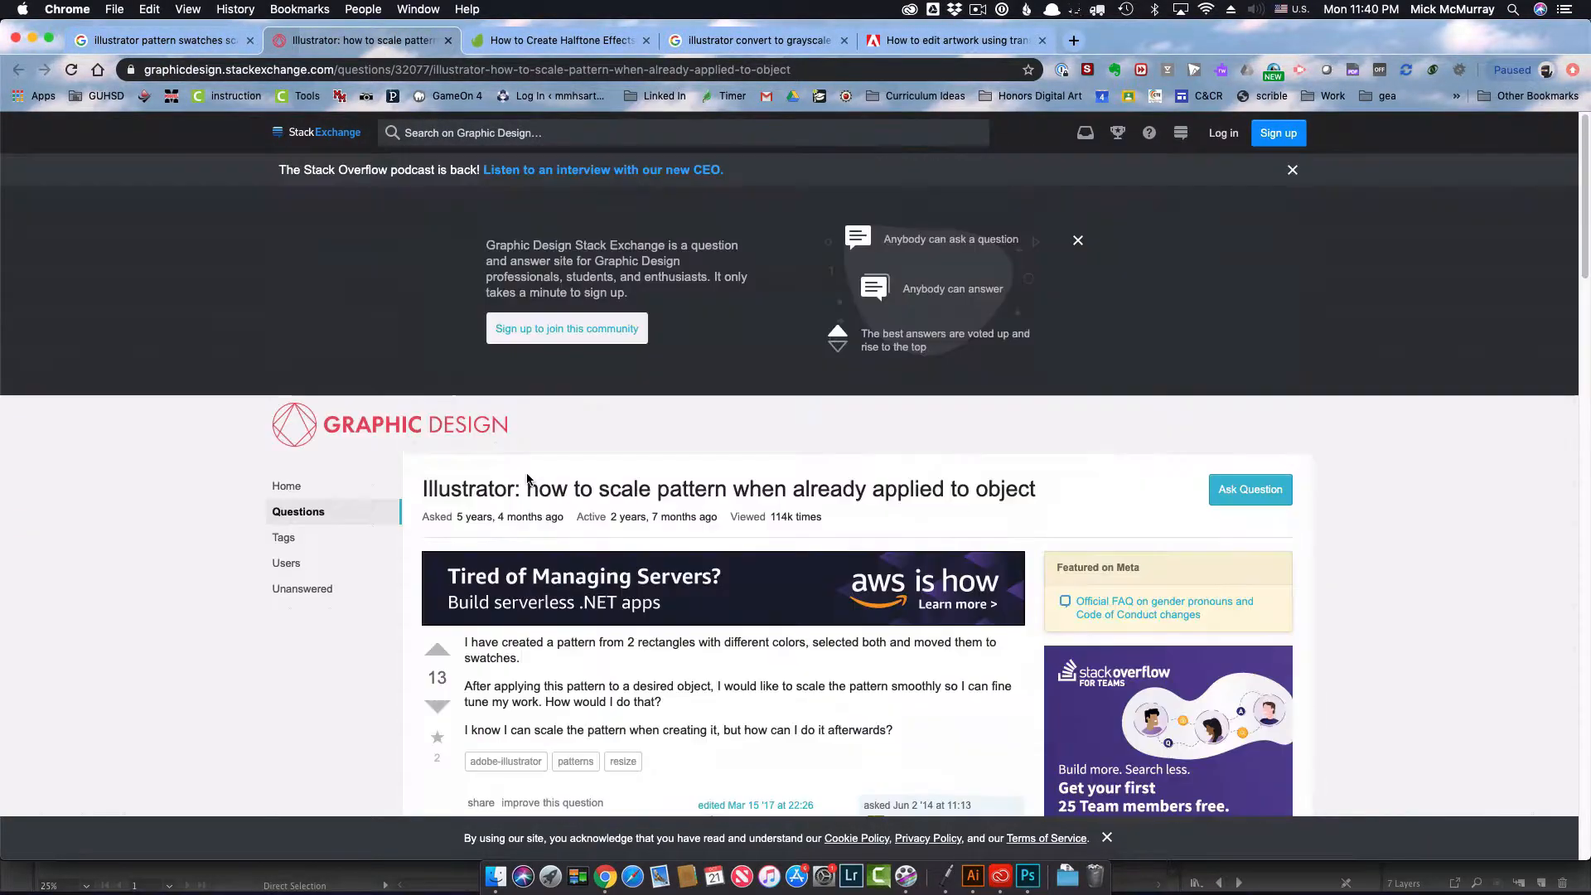
{"action": "left_click", "coordinate": [177, 39]}
{"action": "scroll", "coordinate": [422, 322], "scroll_direction": "up", "scroll_amount": 10}
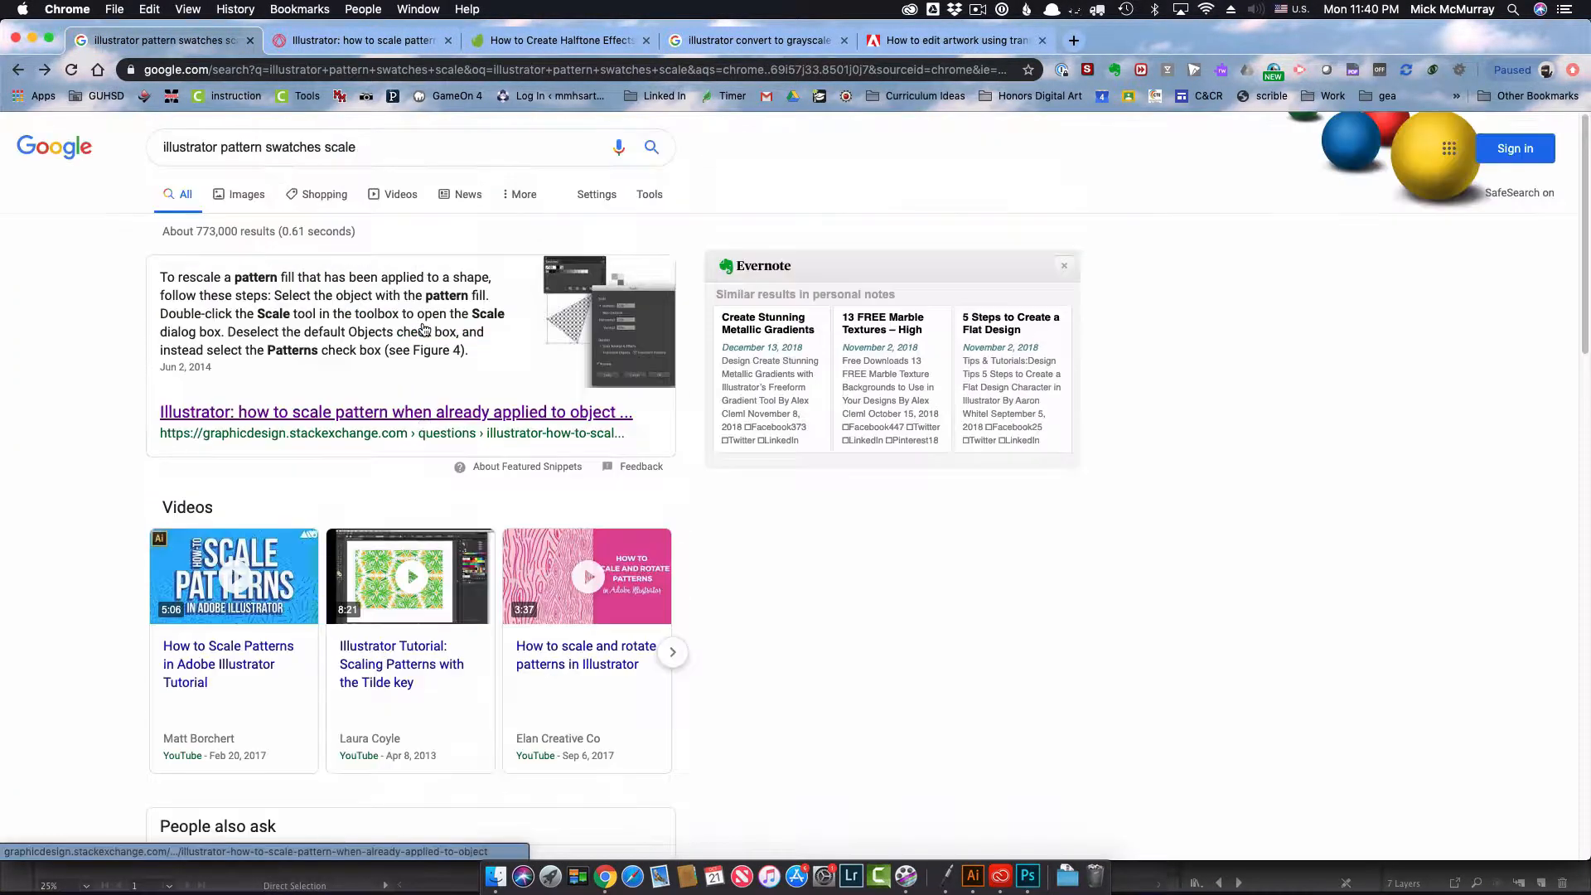
Step: Change the Google query to "illustrator texture" and run the search
{"action": "left_click", "coordinate": [387, 146]}
{"action": "left_click_drag", "start_coordinate": [387, 145], "coordinate": [221, 153]}
{"action": "type", "text": "texture"}
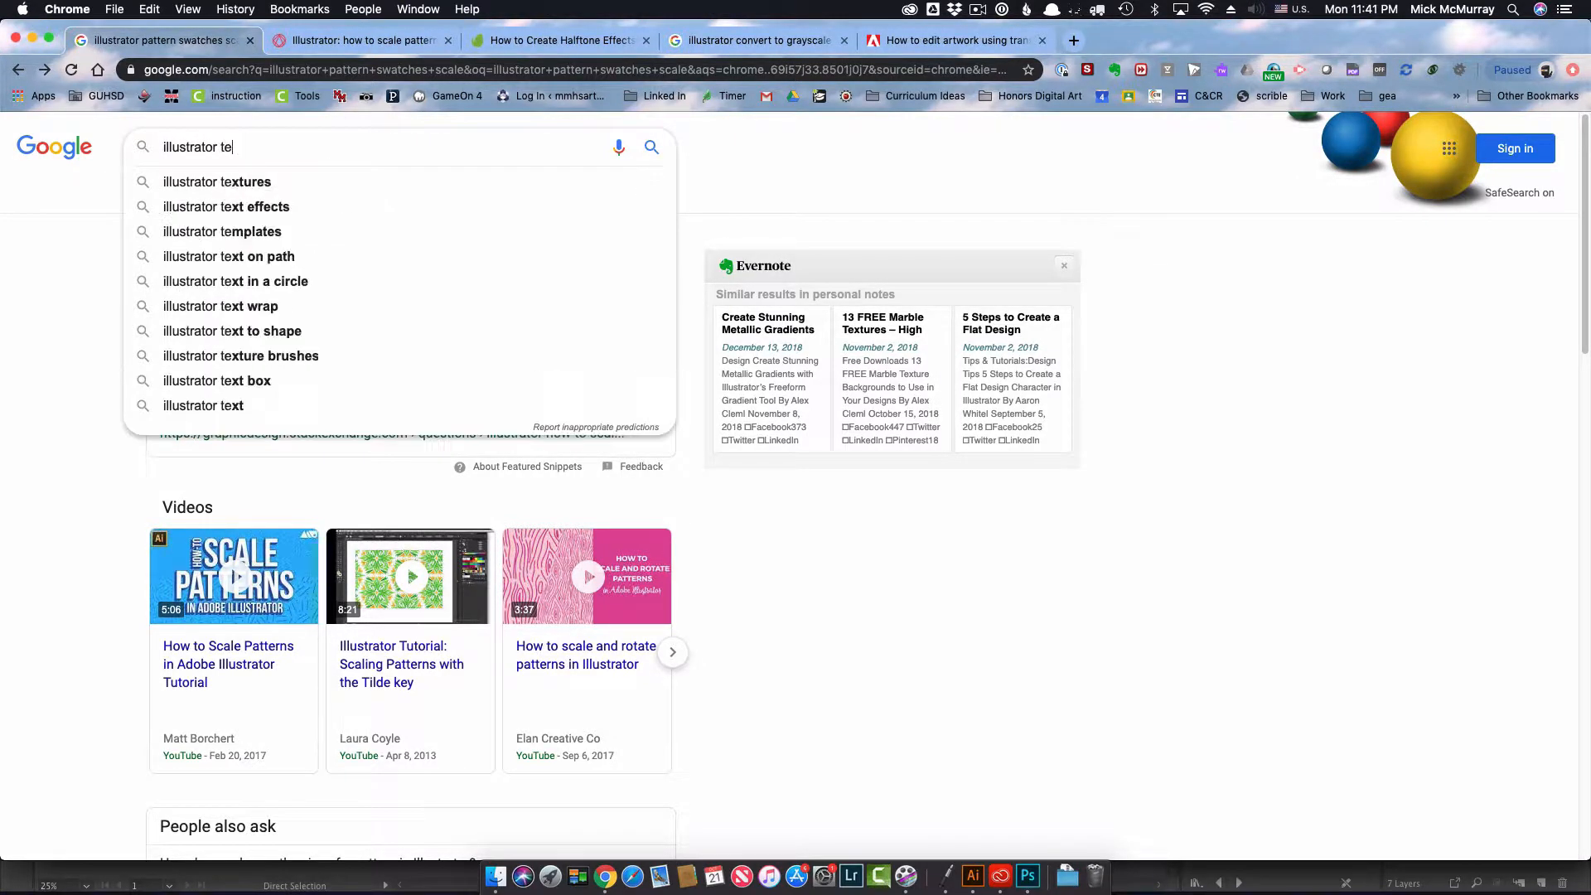
{"action": "key", "text": "Escape"}
{"action": "key", "text": "Return"}
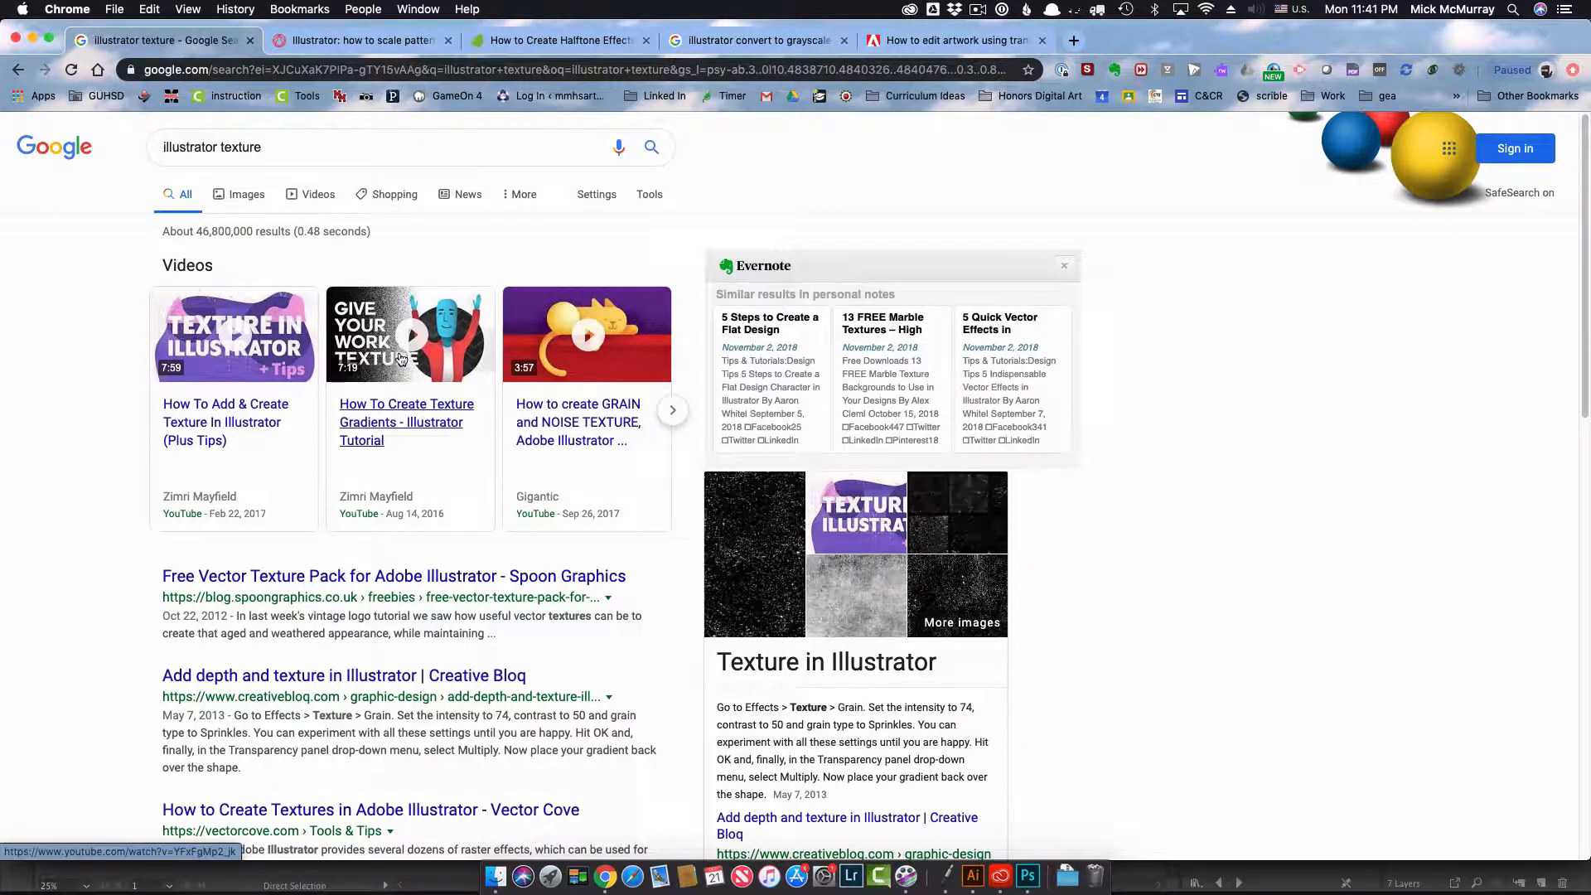
Step: Show the image results for the texture search and browse the examples
{"action": "mouse_move", "coordinate": [547, 320]}
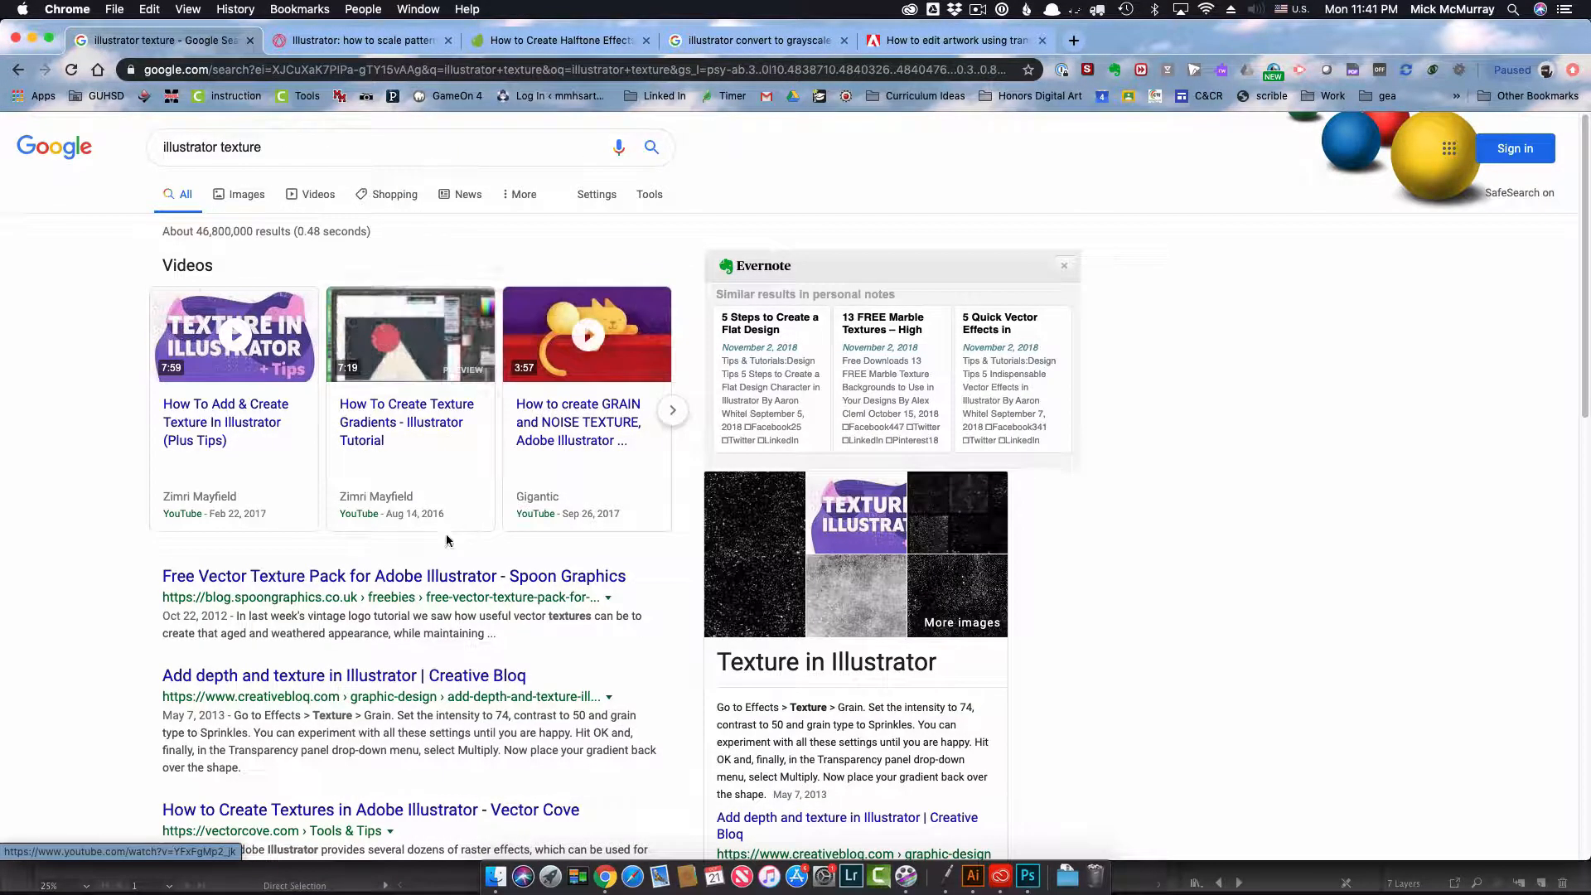
{"action": "left_click", "coordinate": [251, 190]}
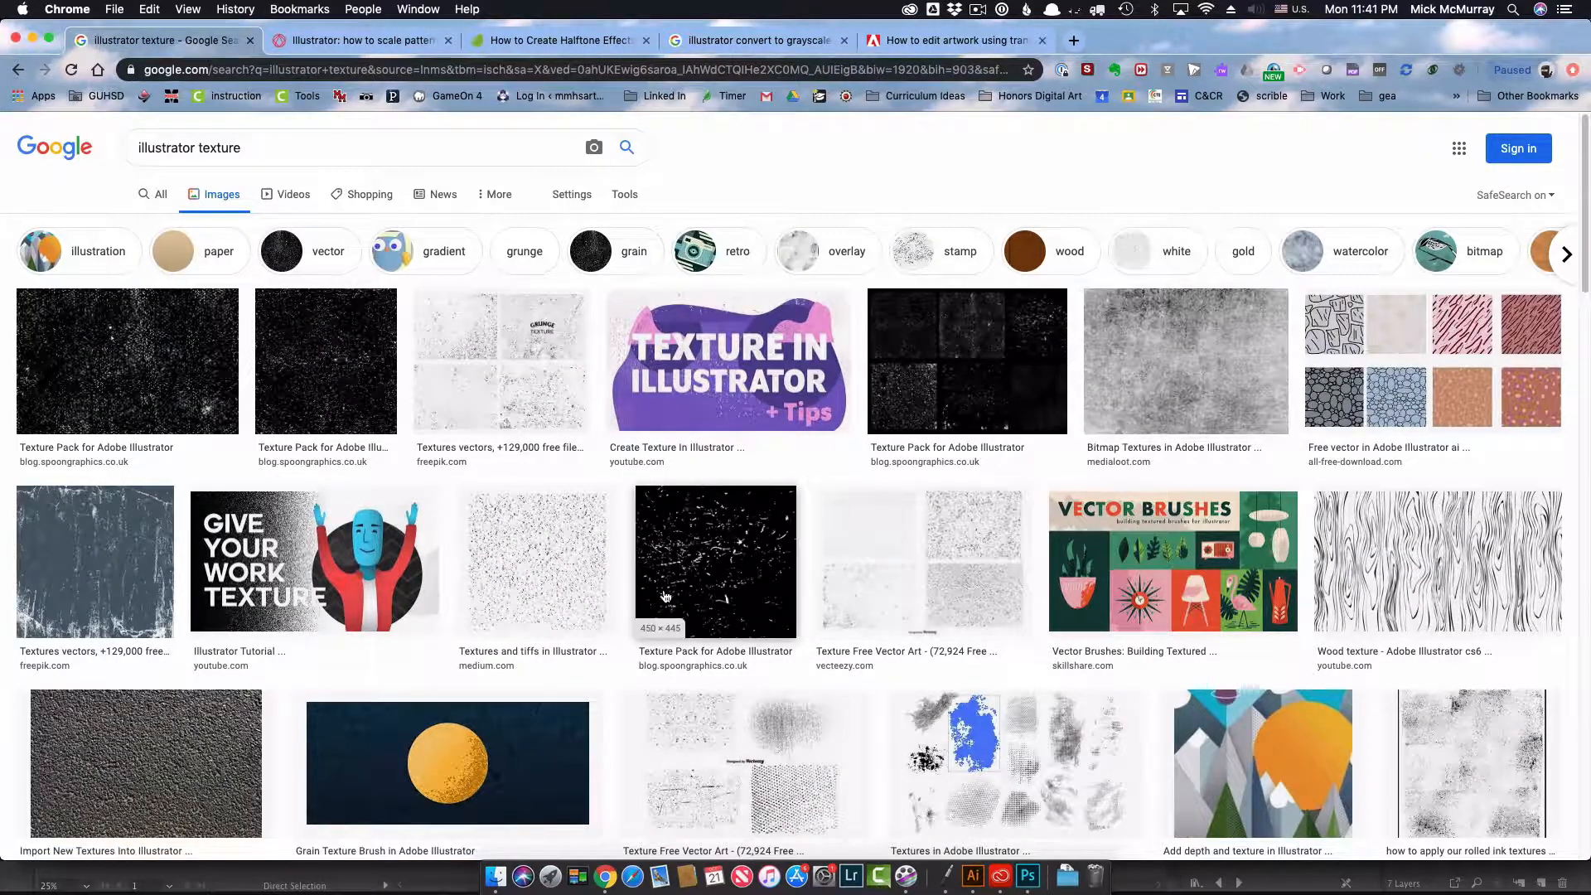
{"action": "scroll", "coordinate": [643, 588], "scroll_direction": "down", "scroll_amount": 5}
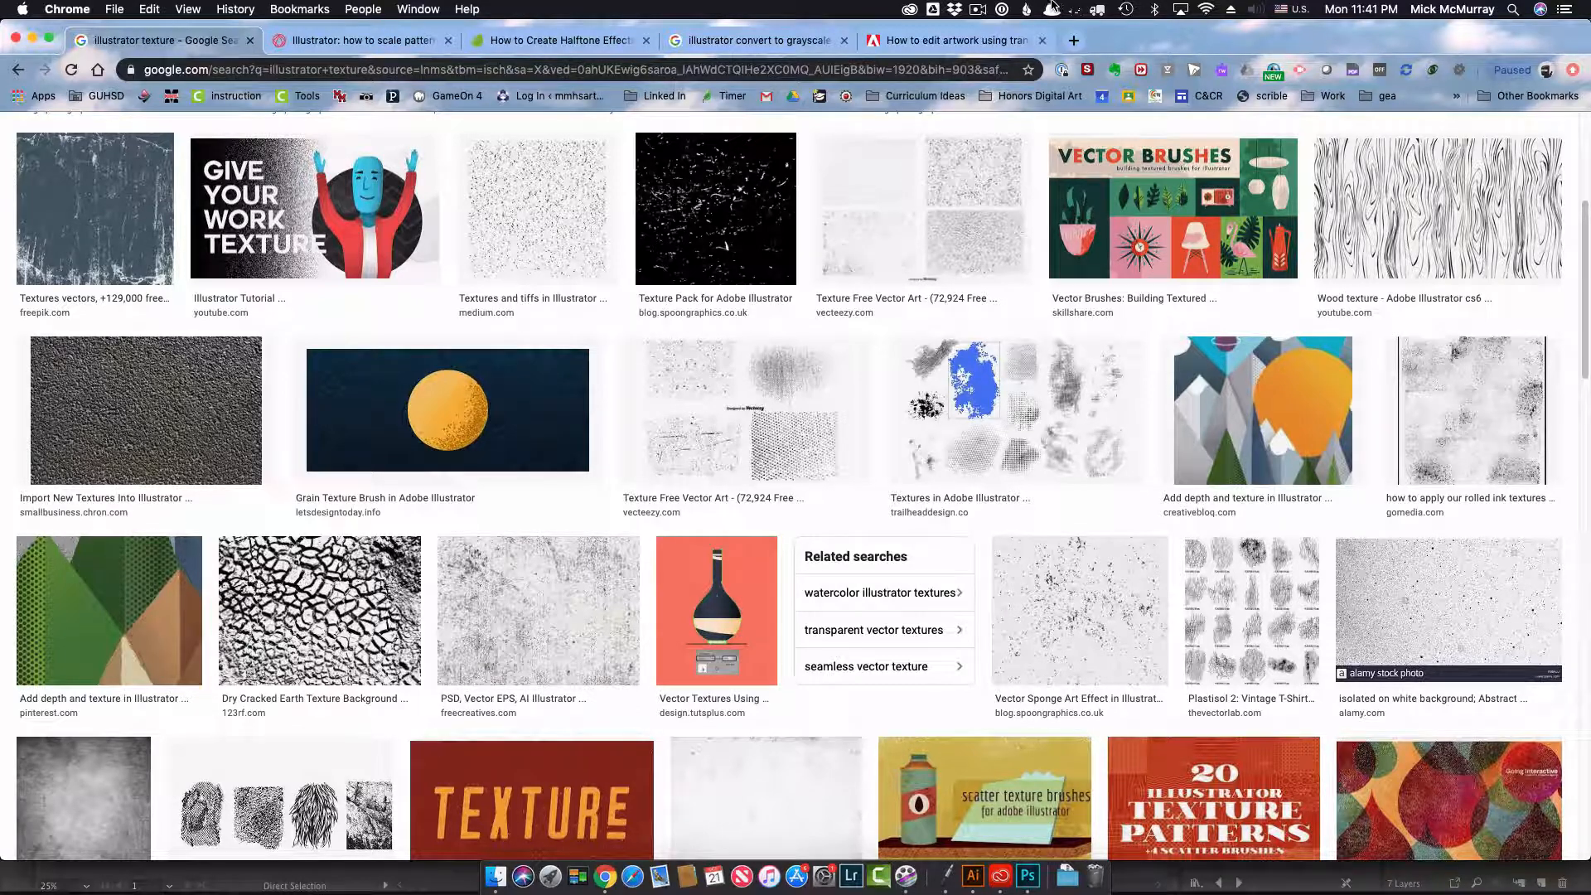
{"action": "left_click", "coordinate": [975, 10]}
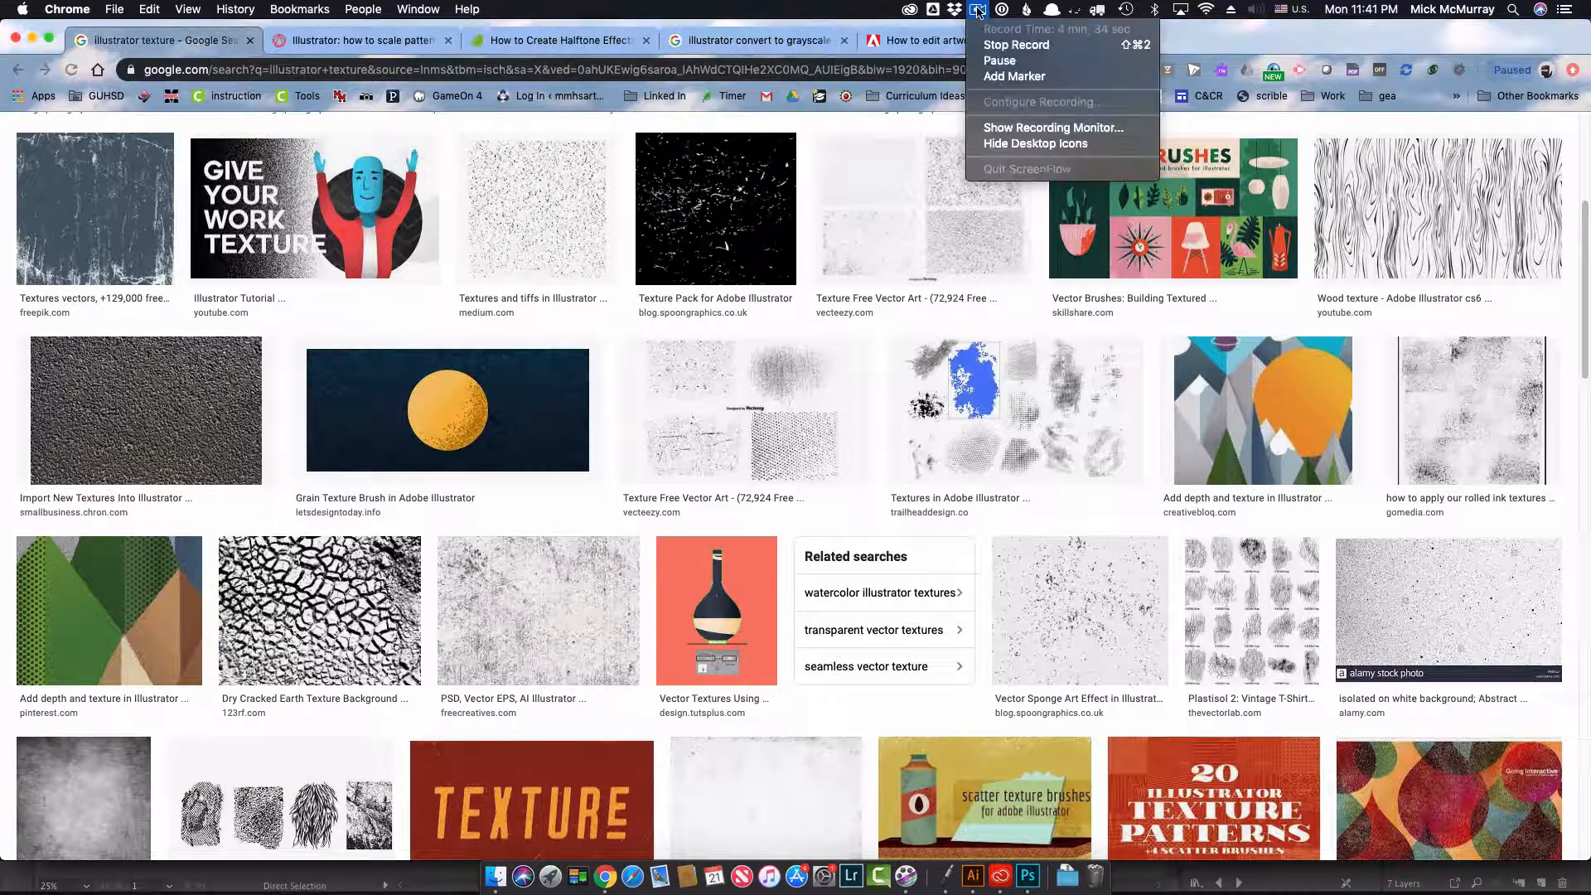